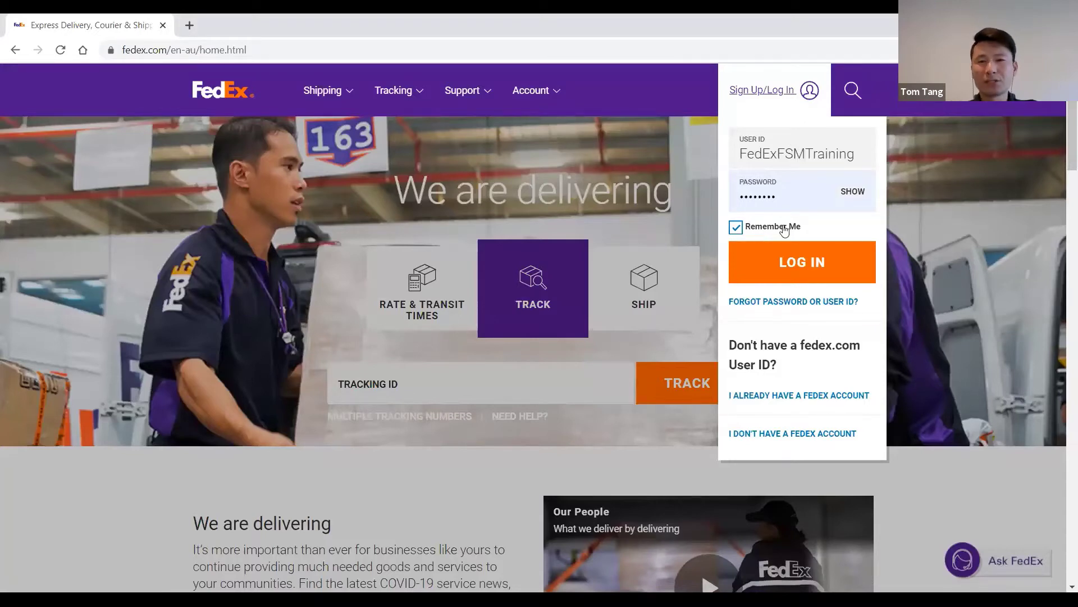
- Log in to the FedEx account with the prefilled credentials and start preparing a shipment
{"action": "left_click", "coordinate": [778, 265]}
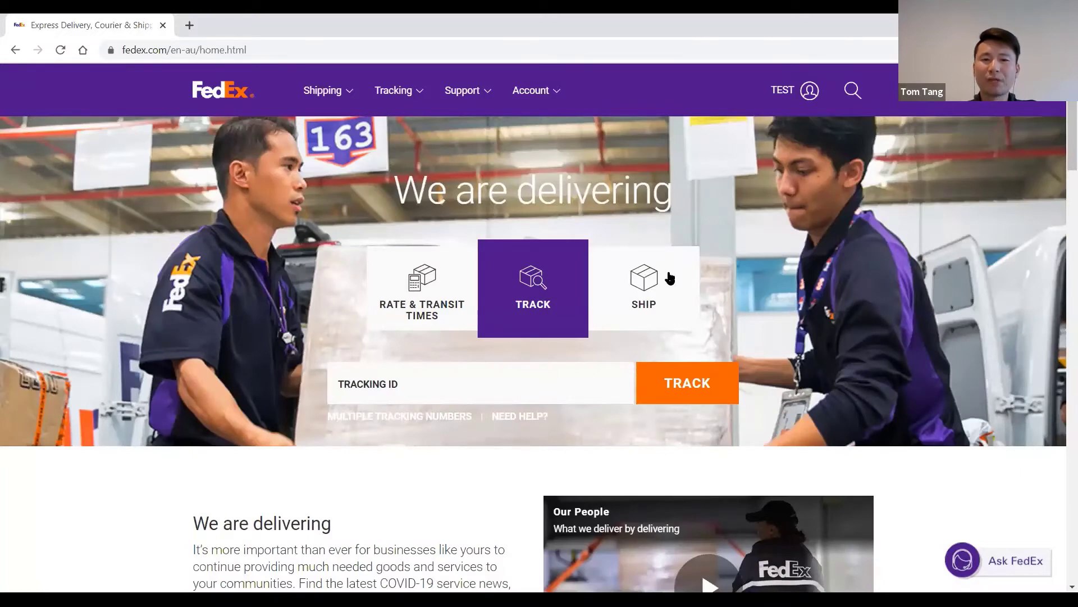
{"action": "left_click", "coordinate": [670, 277]}
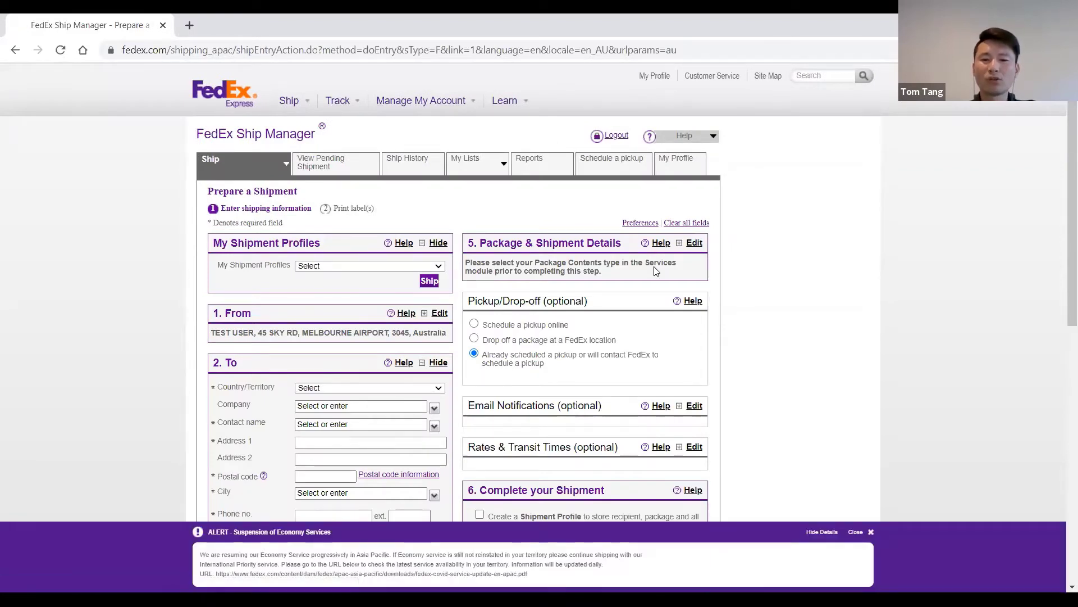
- Load the Testing_Template shipment profile into the shipment form
{"action": "scroll", "coordinate": [656, 271], "scroll_direction": "down", "scroll_amount": 1}
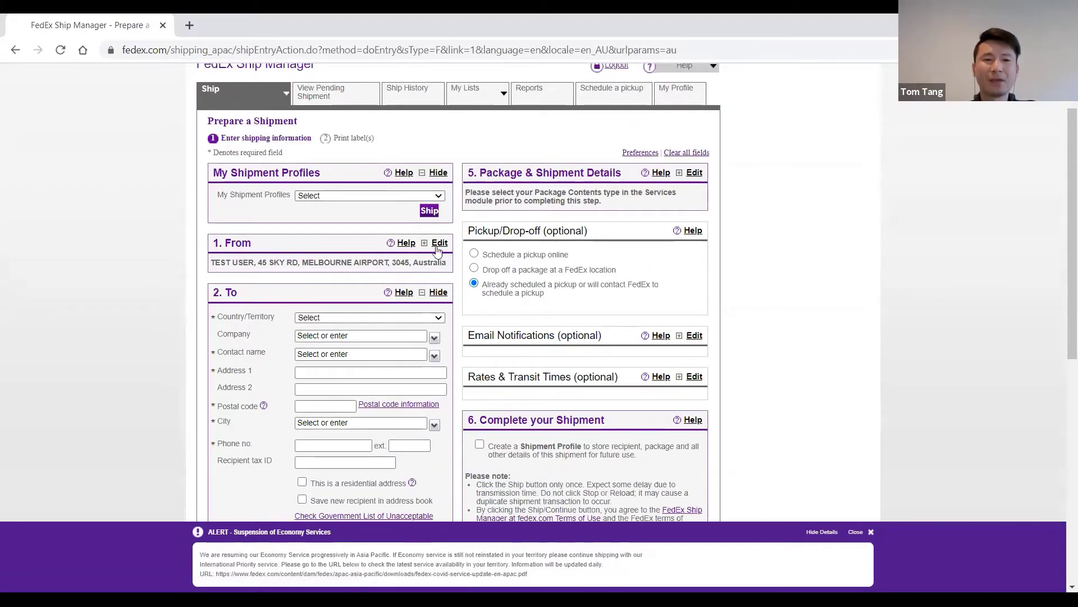
{"action": "left_click", "coordinate": [395, 195]}
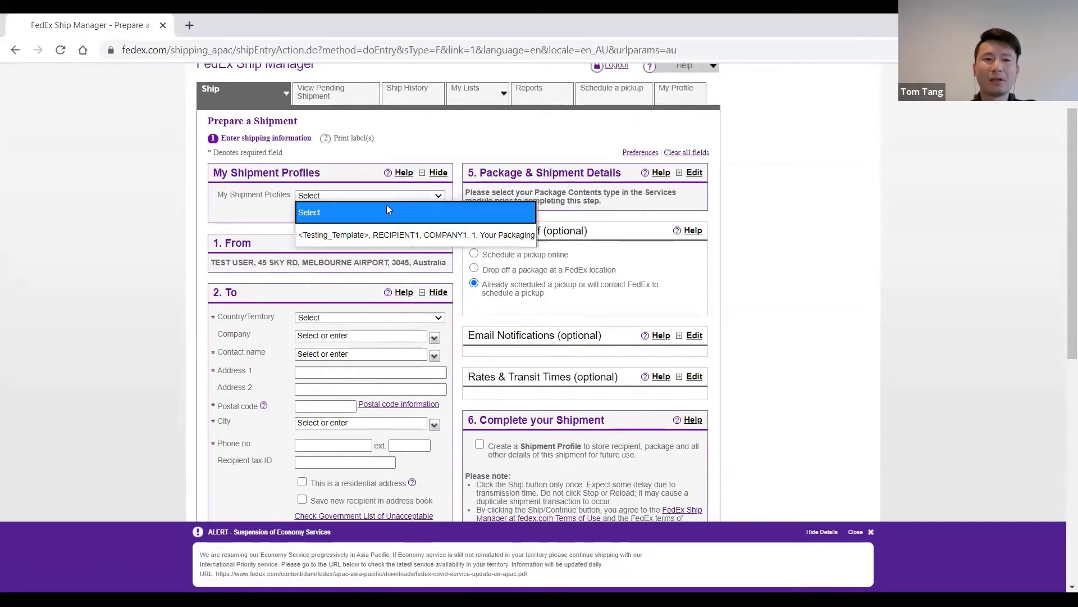
{"action": "left_click", "coordinate": [378, 234]}
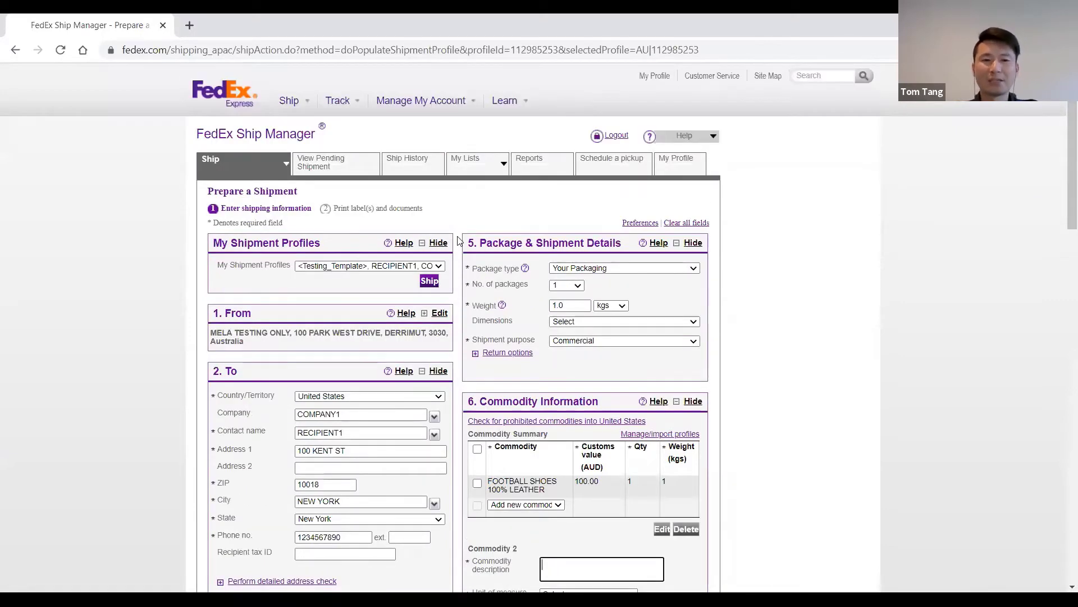
- Expand the sender section to review its address details, and collapse it again
{"action": "scroll", "coordinate": [443, 247], "scroll_direction": "down", "scroll_amount": 1}
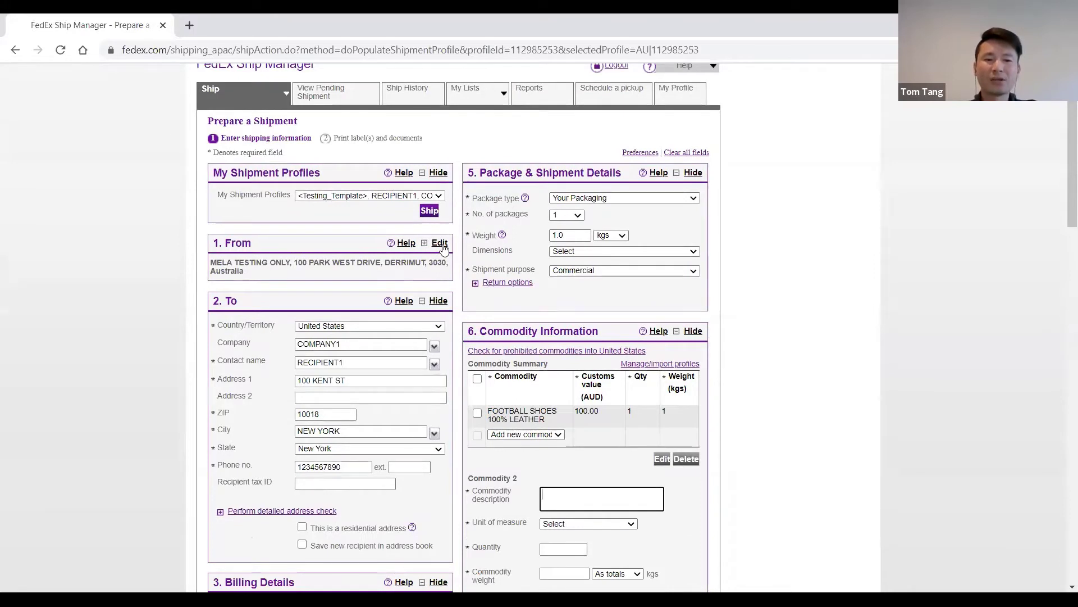
{"action": "left_click", "coordinate": [442, 245]}
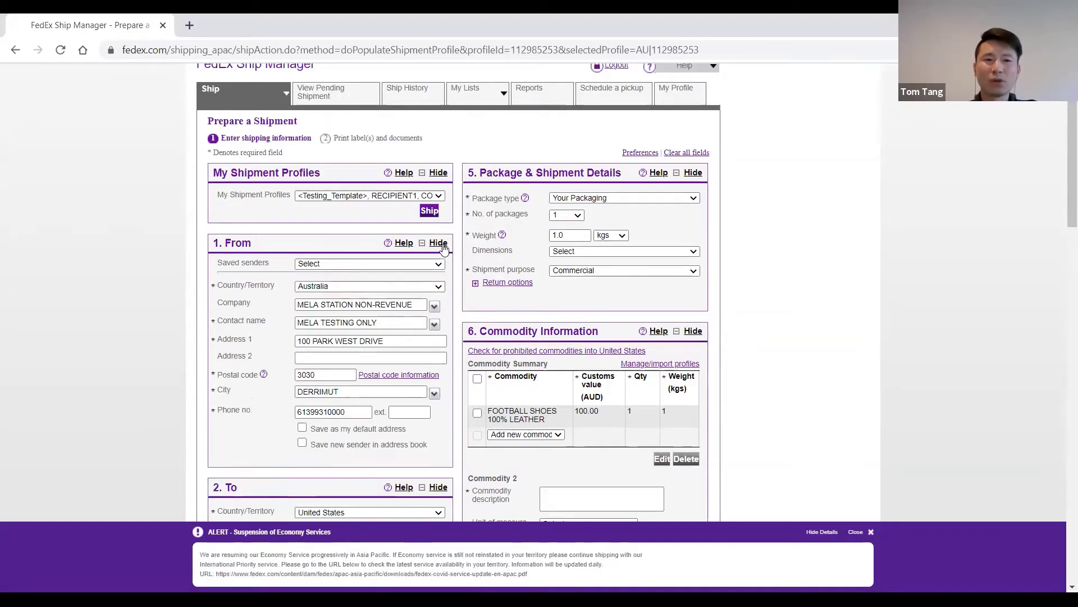
{"action": "left_click", "coordinate": [438, 243]}
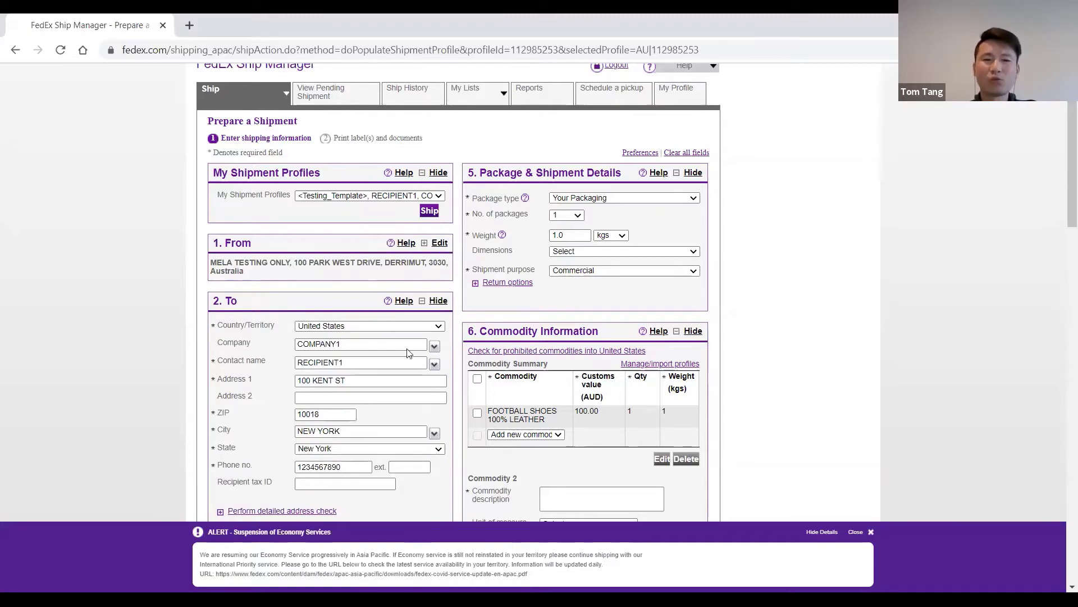
- Try the option to save the new recipient in the address book, and clear it again
{"action": "scroll", "coordinate": [405, 387], "scroll_direction": "down", "scroll_amount": 3}
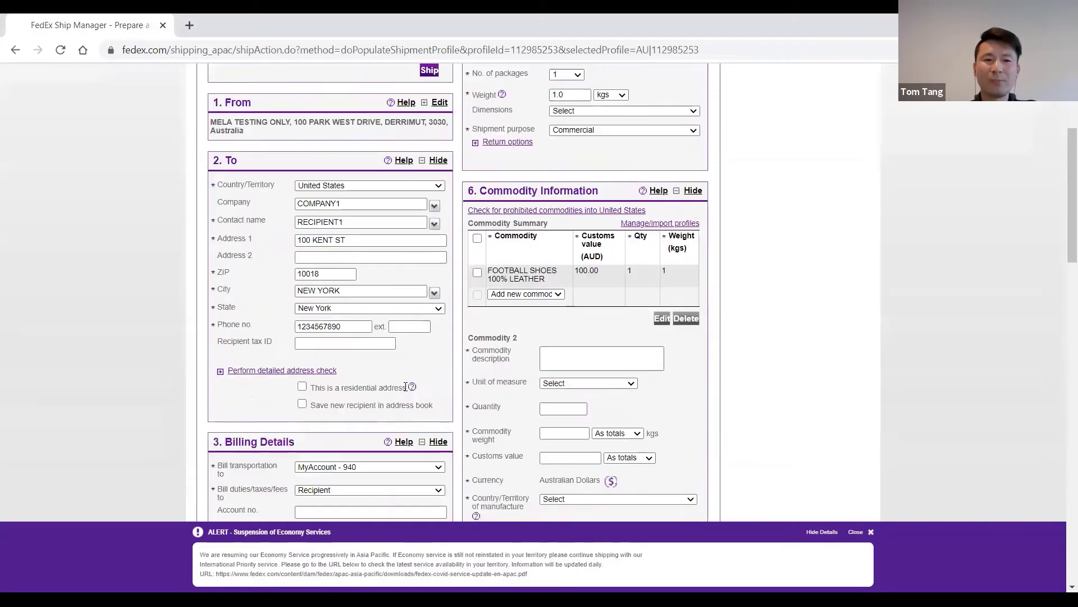
{"action": "left_click", "coordinate": [302, 404]}
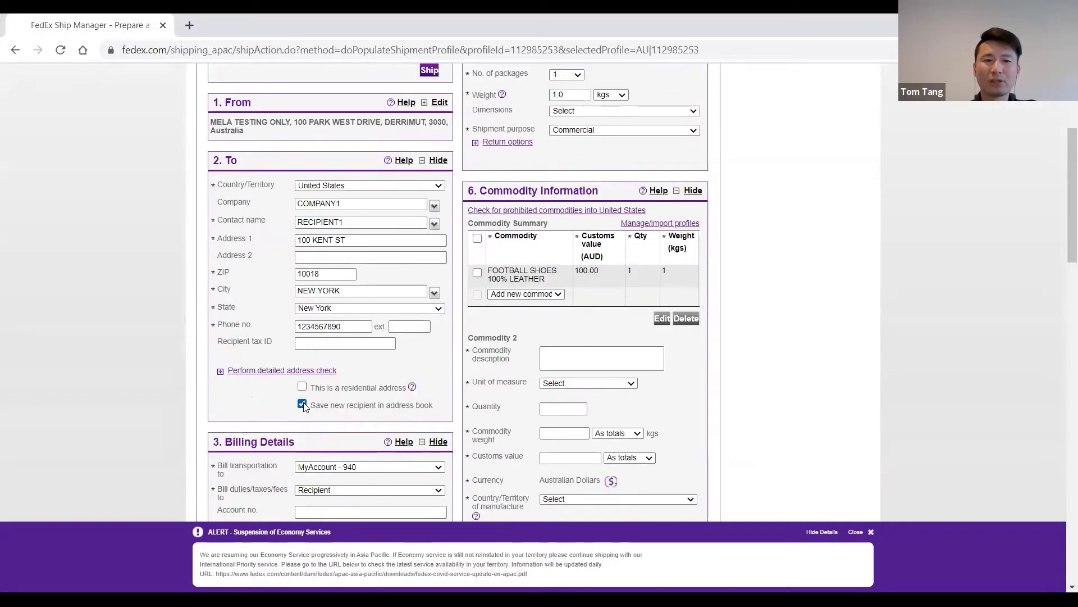
{"action": "left_click", "coordinate": [303, 404]}
- Review the billing details, reference, ship date, package contents and service type filled in from the profile
{"action": "scroll", "coordinate": [303, 405], "scroll_direction": "down", "scroll_amount": 2}
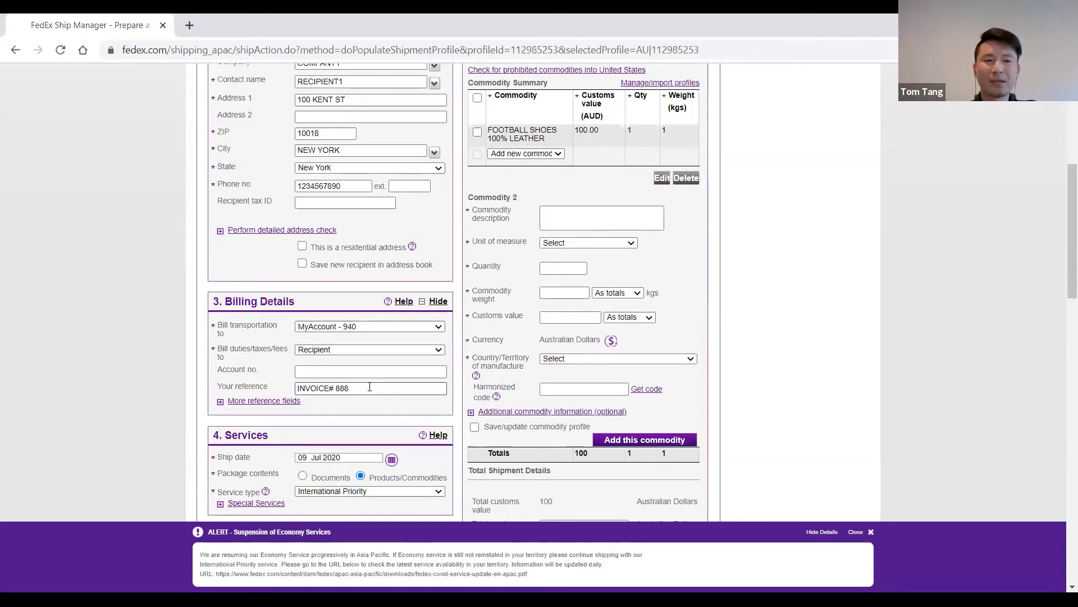
{"action": "scroll", "coordinate": [370, 387], "scroll_direction": "down", "scroll_amount": 1}
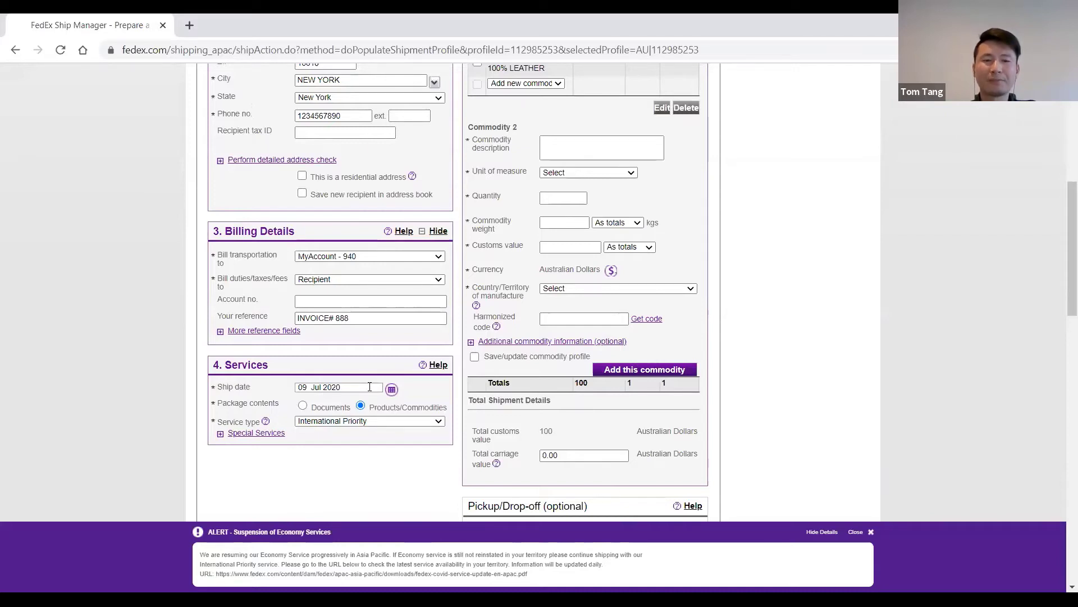
{"action": "scroll", "coordinate": [369, 386], "scroll_direction": "up", "scroll_amount": 5}
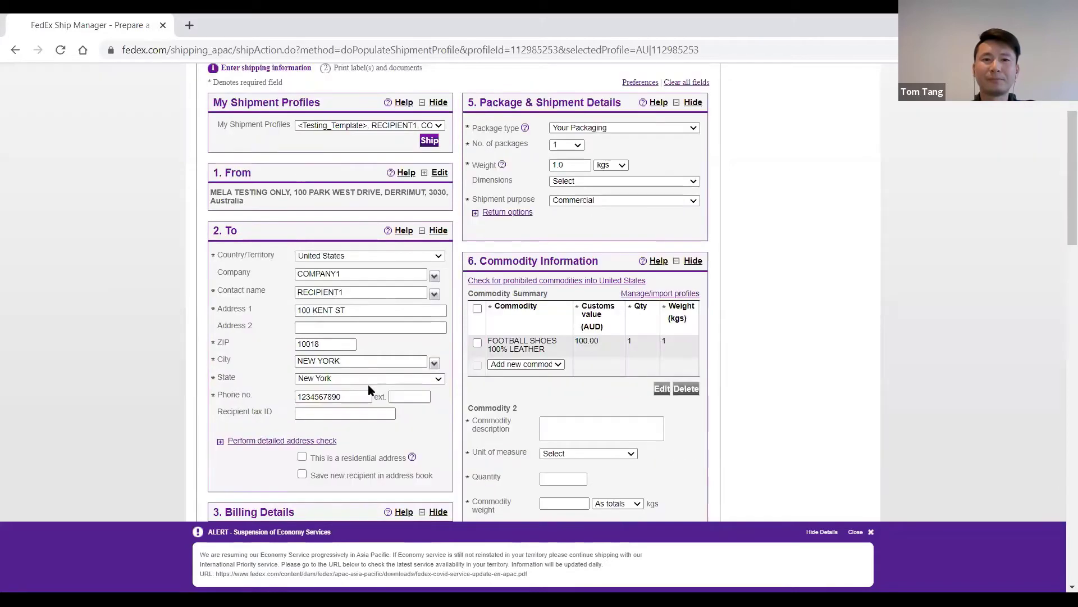
{"action": "scroll", "coordinate": [369, 386], "scroll_direction": "down", "scroll_amount": 1}
{"action": "scroll", "coordinate": [370, 386], "scroll_direction": "up", "scroll_amount": 4}
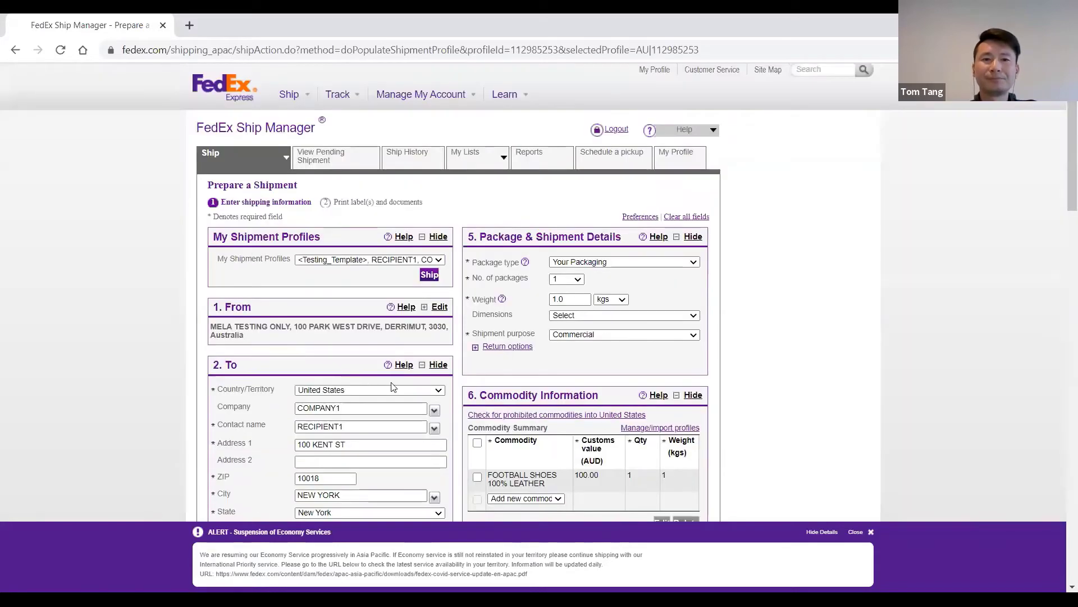
{"action": "scroll", "coordinate": [392, 387], "scroll_direction": "up", "scroll_amount": 1}
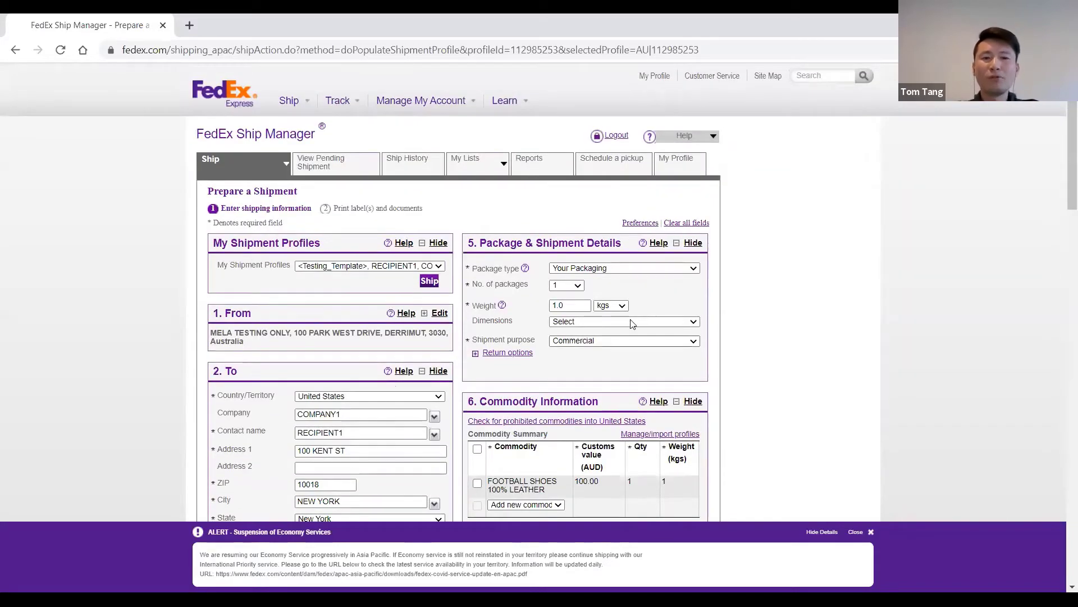
- Examine the available package types and the selectable numbers of packages without changing either one
{"action": "scroll", "coordinate": [777, 339], "scroll_direction": "down", "scroll_amount": 1}
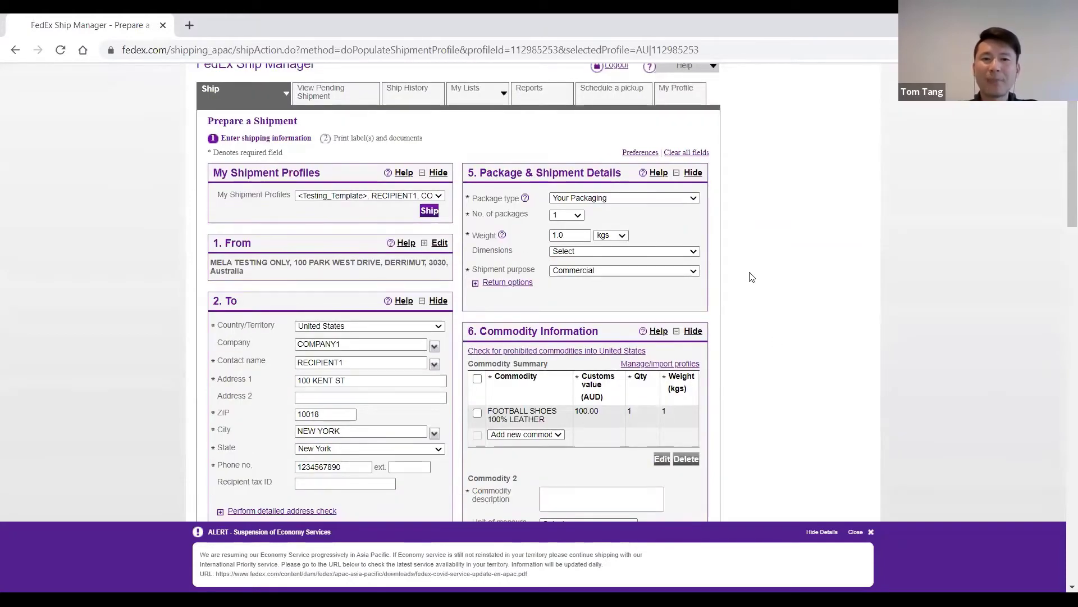
{"action": "left_click", "coordinate": [694, 199]}
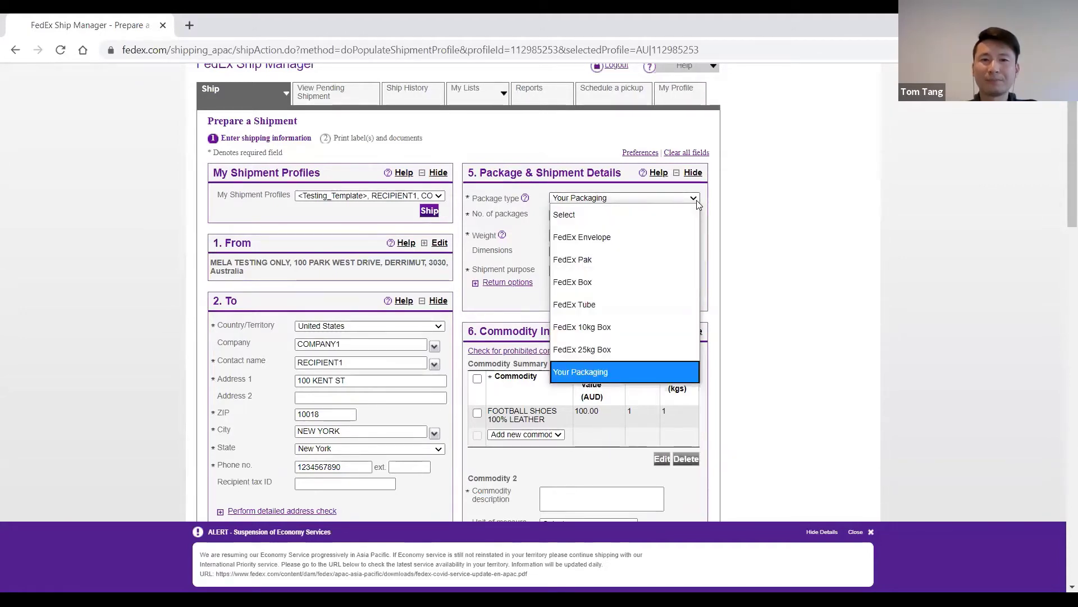
{"action": "left_click", "coordinate": [697, 200]}
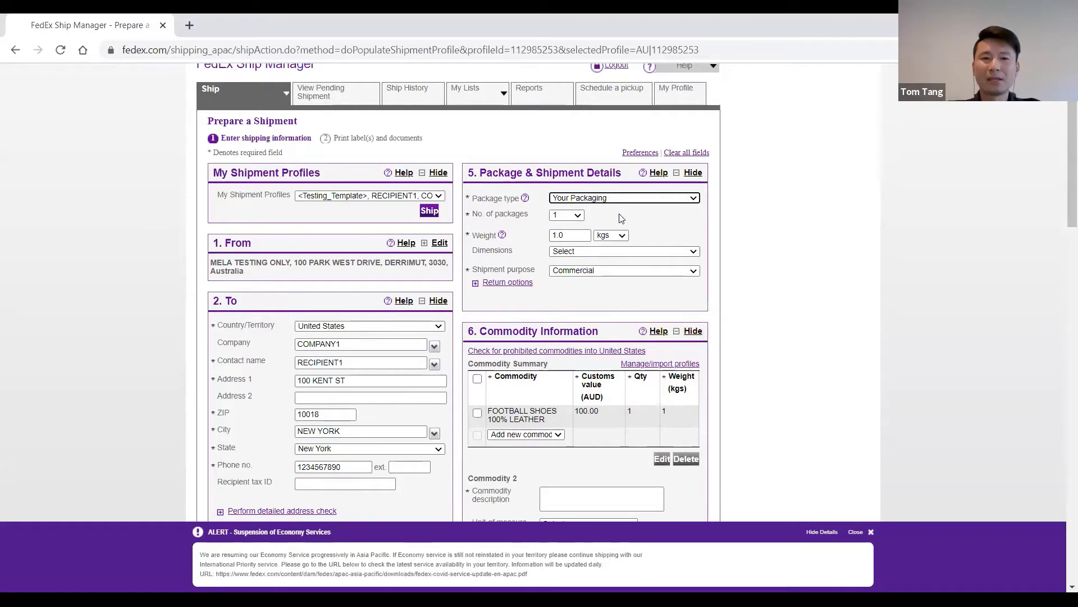
{"action": "left_click", "coordinate": [584, 219]}
{"action": "scroll", "coordinate": [565, 475], "scroll_direction": "down", "scroll_amount": 3}
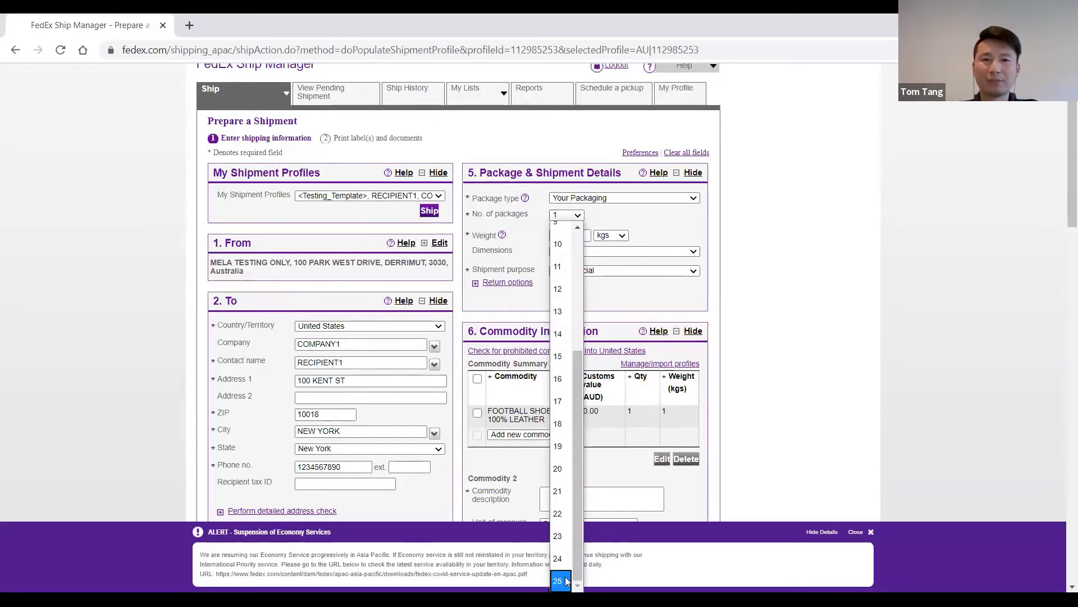
{"action": "left_click", "coordinate": [639, 244]}
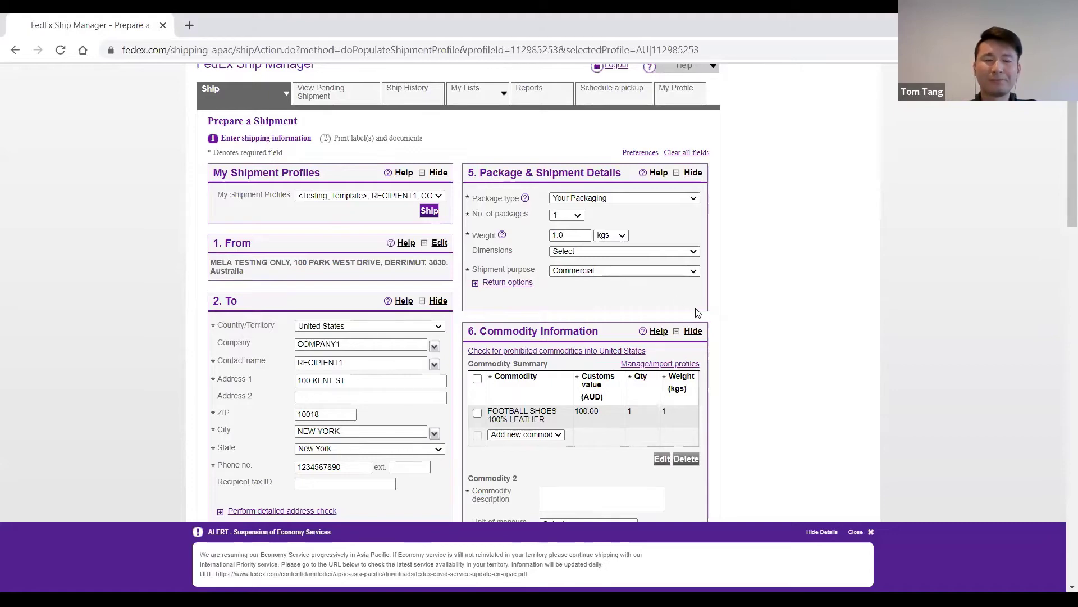
- Open the football shoes commodity for editing, review its details and update the commodity
{"action": "scroll", "coordinate": [699, 314], "scroll_direction": "down", "scroll_amount": 1}
{"action": "scroll", "coordinate": [691, 310], "scroll_direction": "down", "scroll_amount": 1}
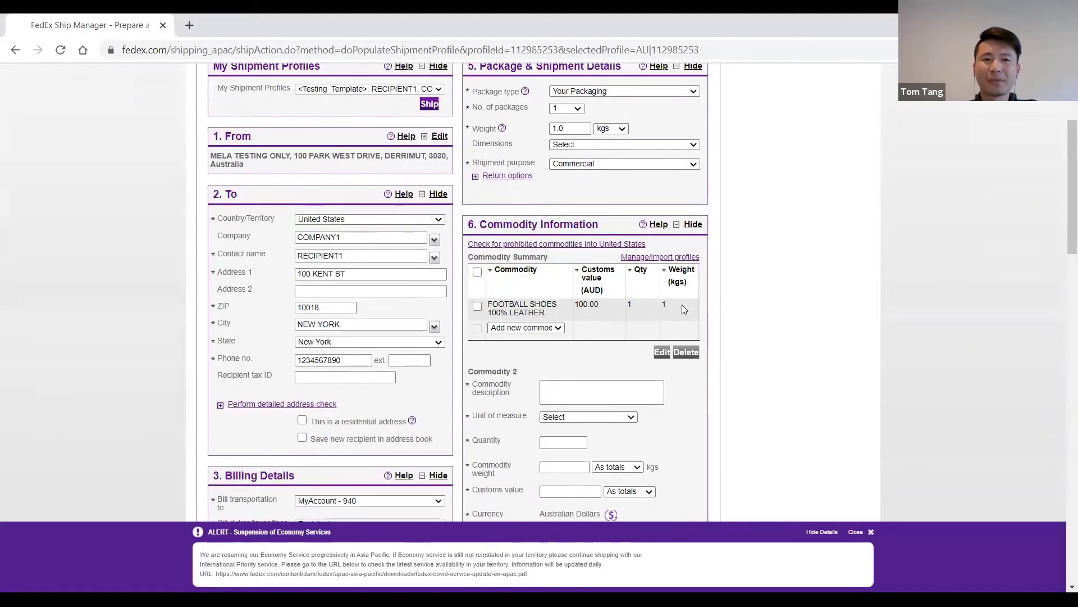
{"action": "left_click", "coordinate": [477, 272]}
{"action": "left_click", "coordinate": [661, 319]}
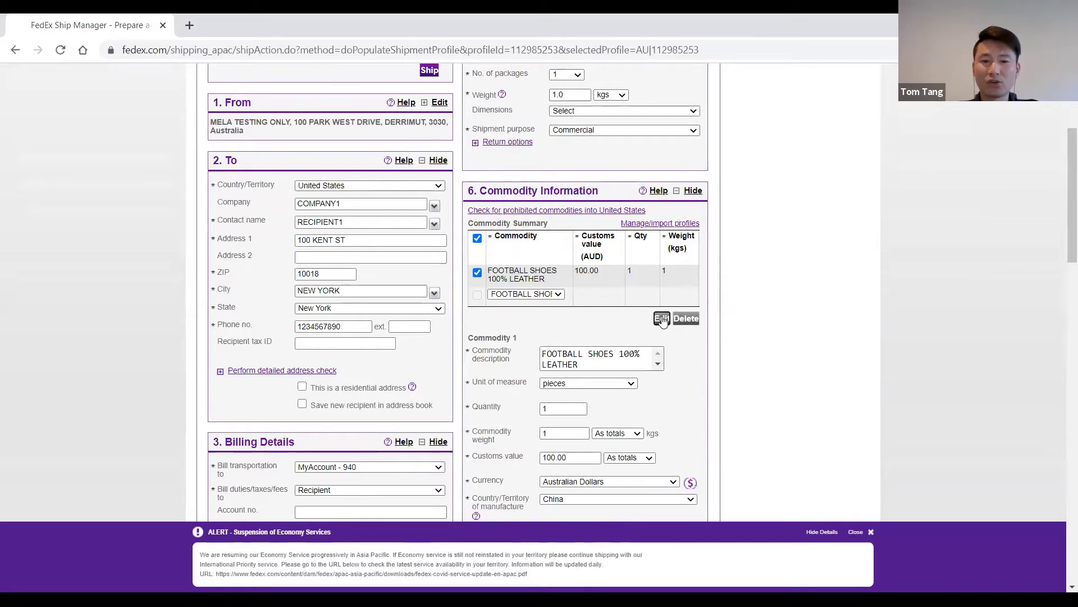
{"action": "scroll", "coordinate": [678, 311], "scroll_direction": "down", "scroll_amount": 2}
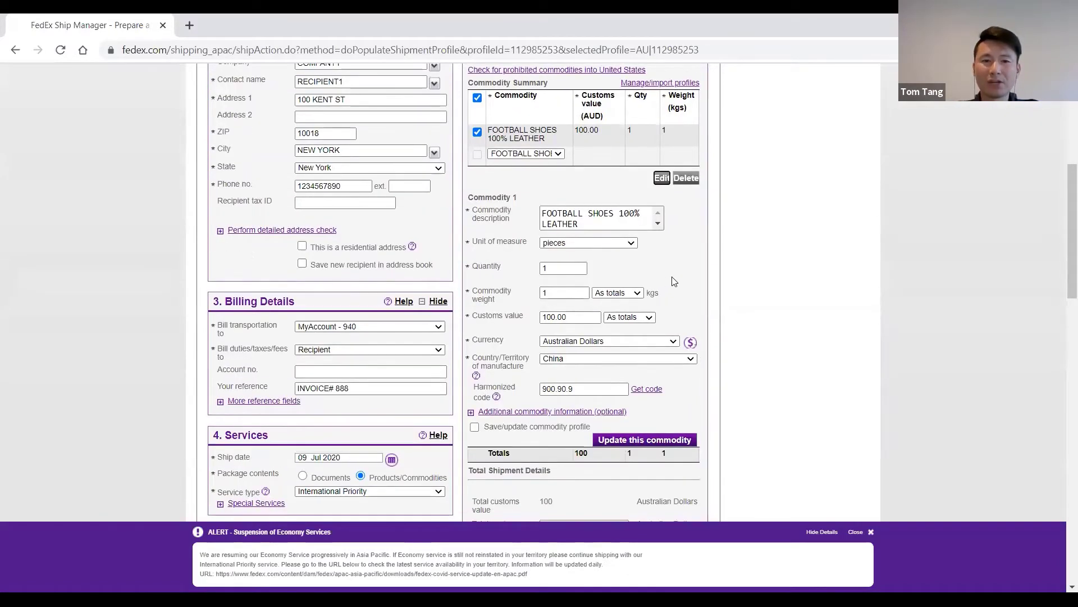
{"action": "left_click", "coordinate": [639, 442]}
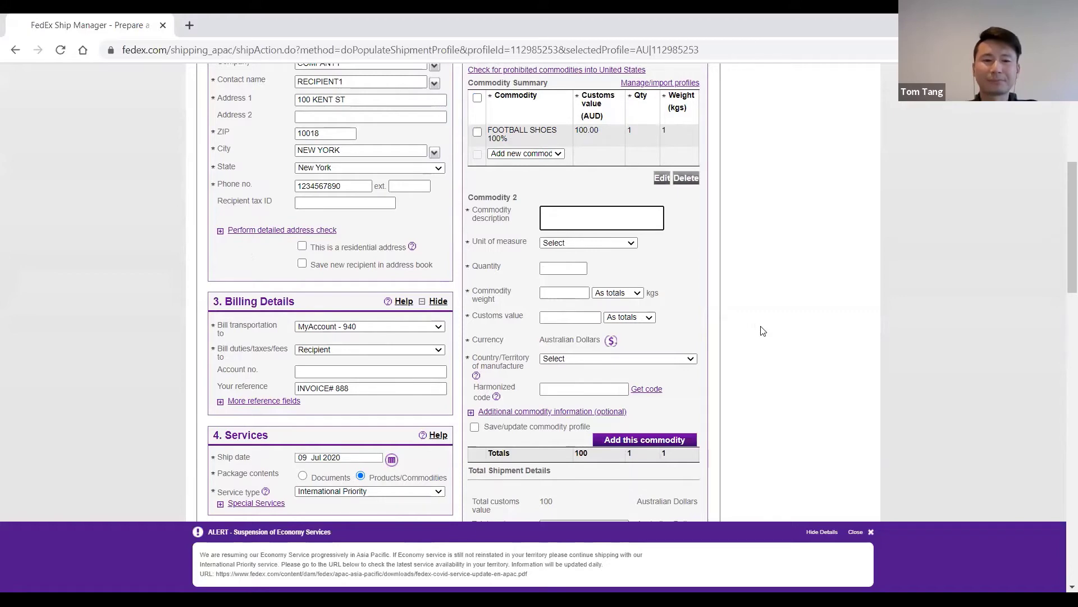
- Try the online pickup scheduling option, and return to the already scheduled pickup option
{"action": "scroll", "coordinate": [763, 330], "scroll_direction": "down", "scroll_amount": 5}
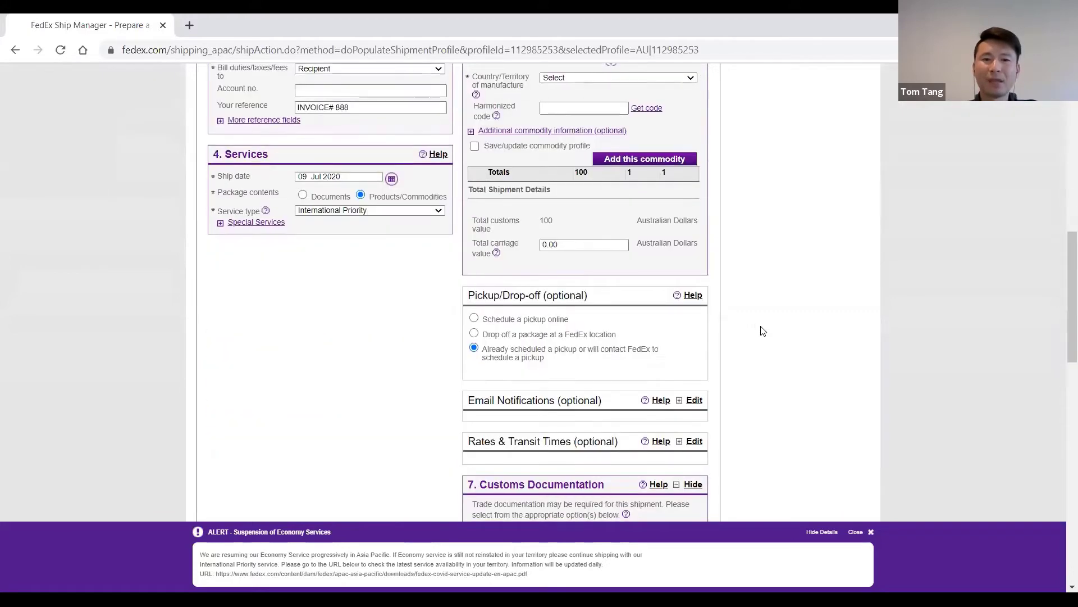
{"action": "scroll", "coordinate": [763, 331], "scroll_direction": "down", "scroll_amount": 1}
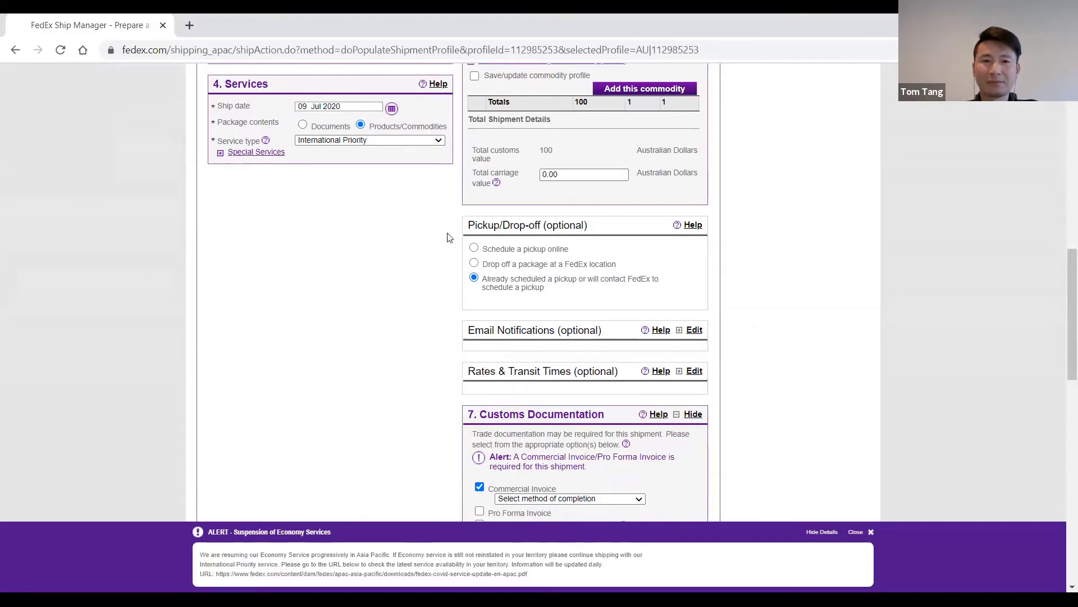
{"action": "left_click", "coordinate": [475, 249]}
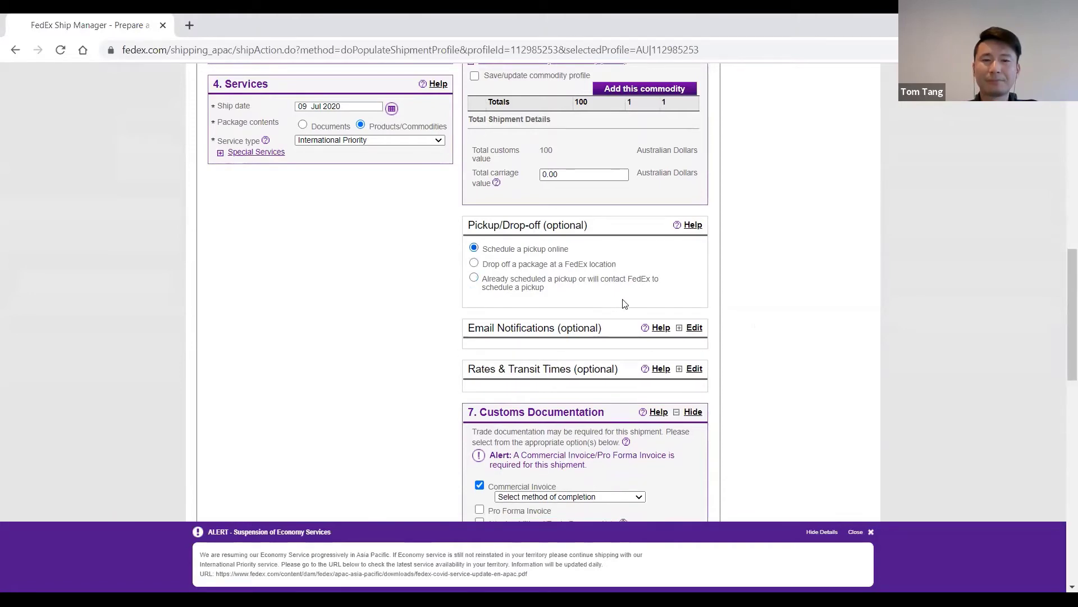
{"action": "scroll", "coordinate": [476, 206], "scroll_direction": "down", "scroll_amount": 1}
{"action": "left_click", "coordinate": [475, 207]}
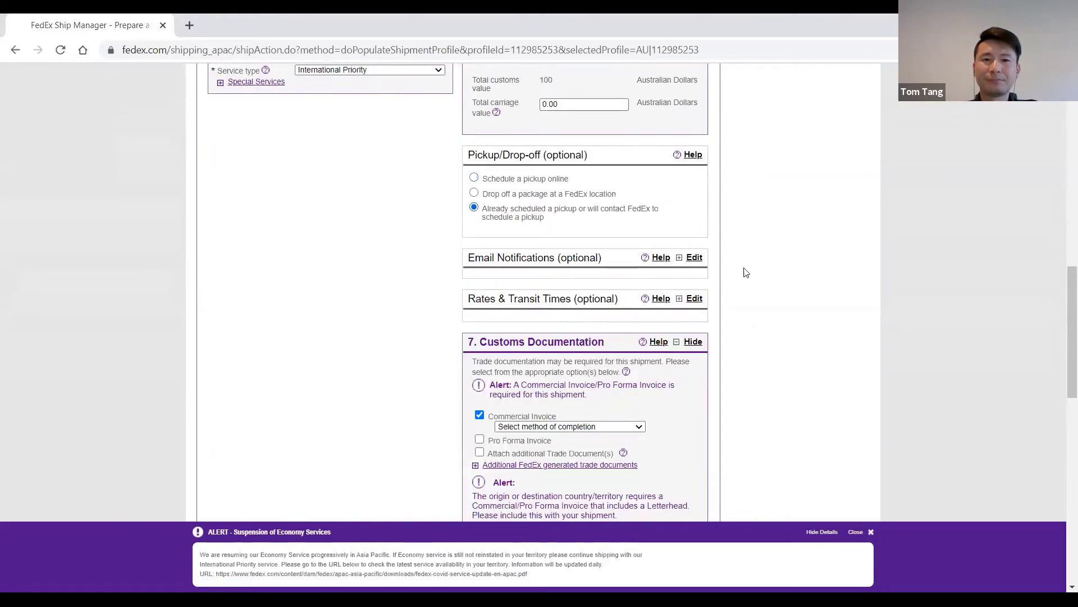
- Review the email notification settings and the additional recipient fields, and collapse the section
{"action": "left_click", "coordinate": [695, 258]}
{"action": "scroll", "coordinate": [742, 291], "scroll_direction": "down", "scroll_amount": 1}
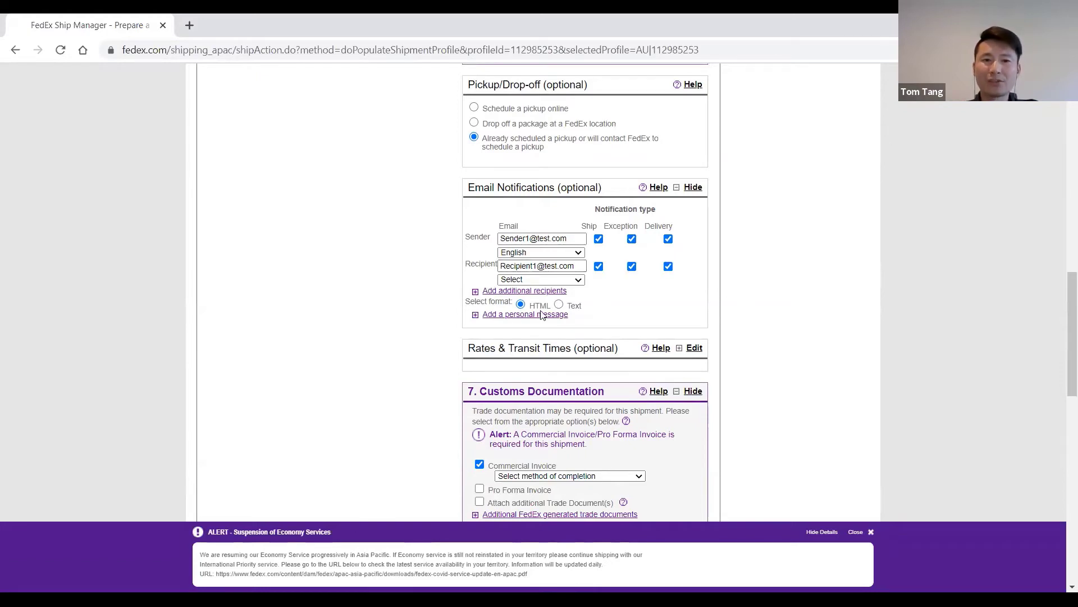
{"action": "left_click", "coordinate": [477, 293]}
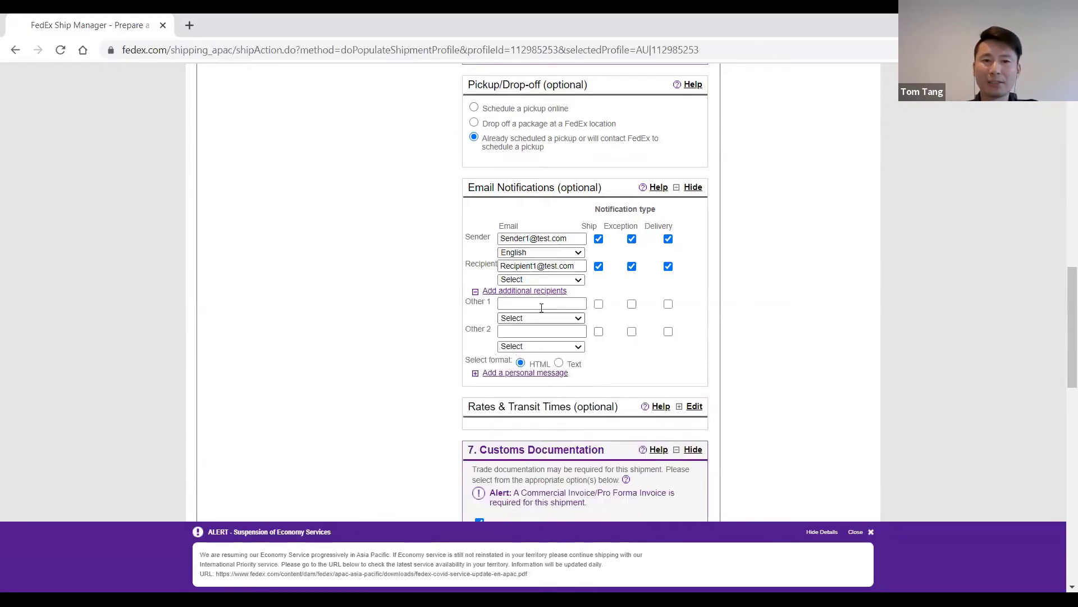
{"action": "left_click", "coordinate": [479, 293]}
{"action": "left_click", "coordinate": [693, 188]}
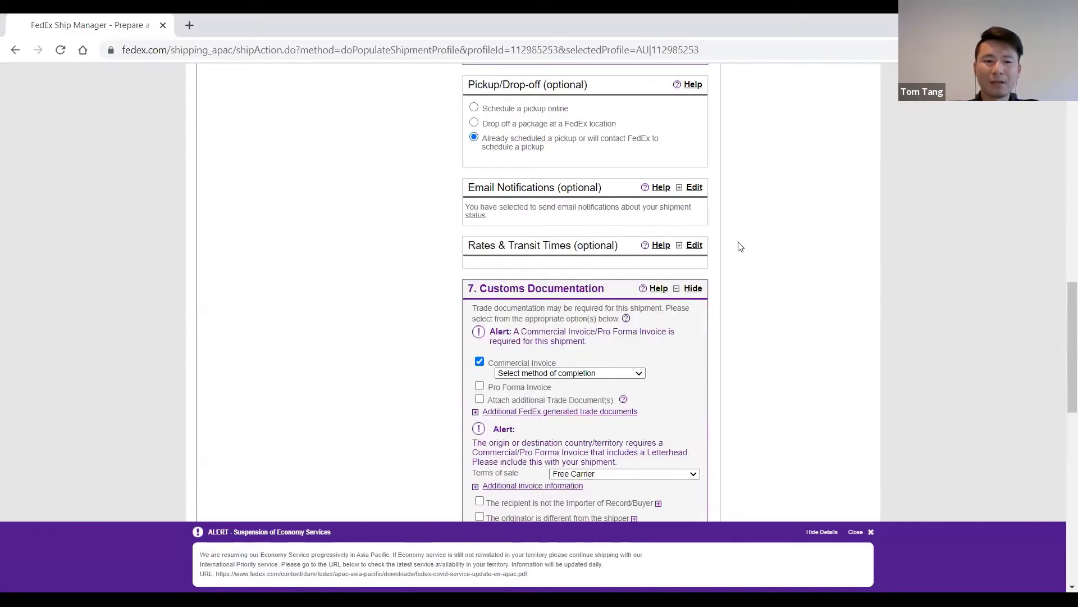
- Calculate the rates and transit times for the shipment, and collapse that section
{"action": "left_click", "coordinate": [695, 246]}
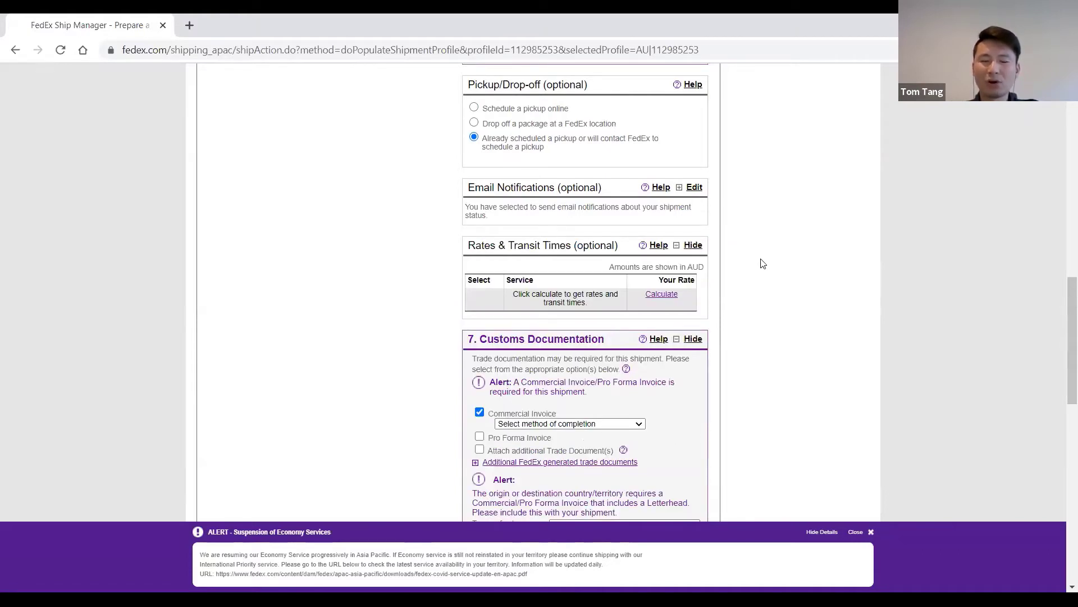
{"action": "left_click", "coordinate": [659, 295]}
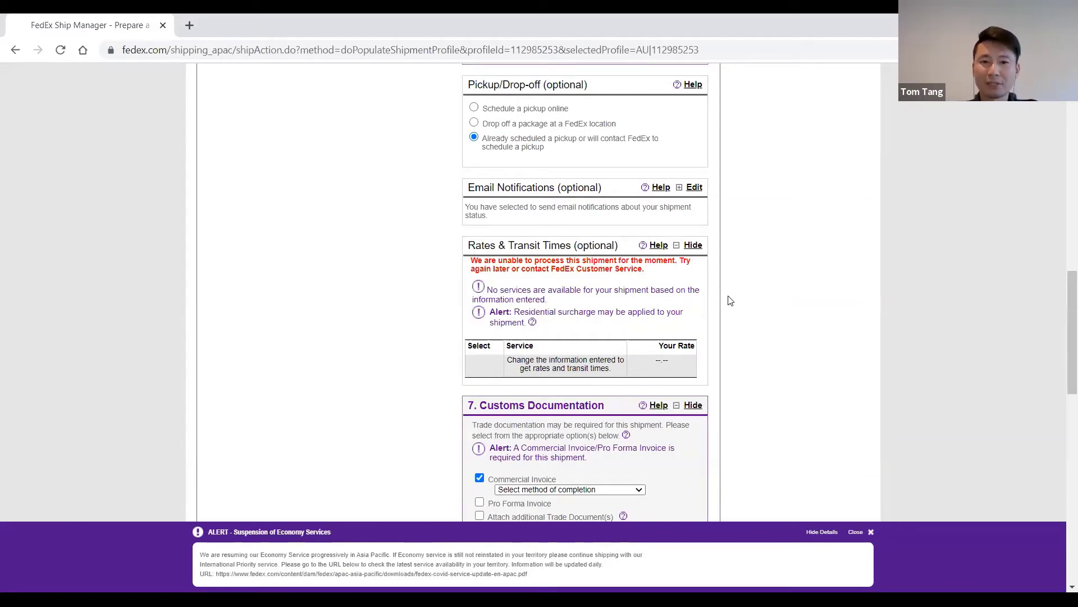
{"action": "left_click", "coordinate": [693, 246]}
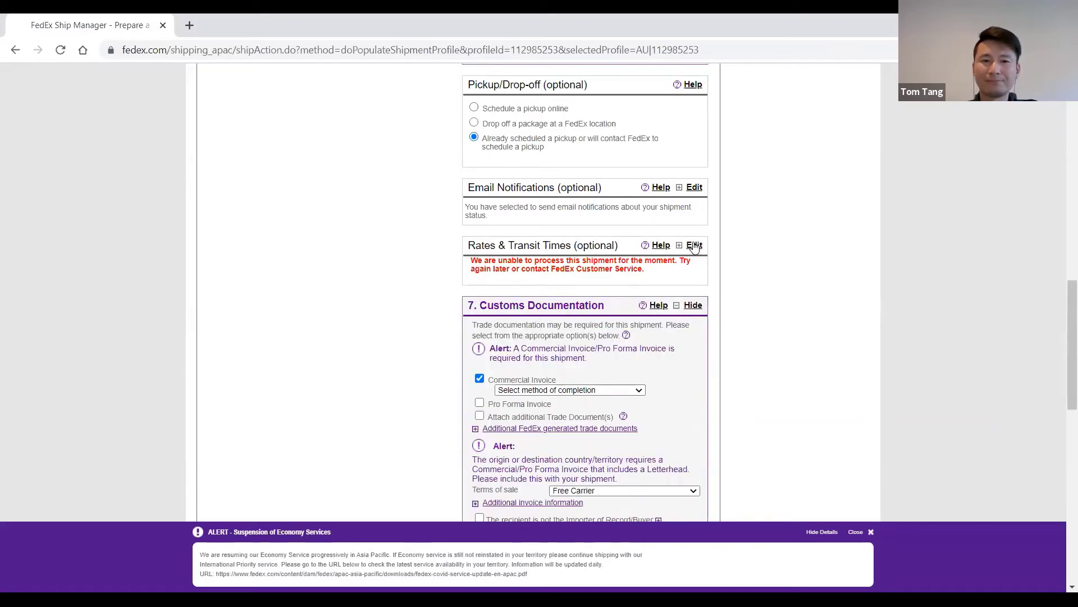
{"action": "scroll", "coordinate": [699, 254], "scroll_direction": "up", "scroll_amount": 1}
{"action": "scroll", "coordinate": [699, 254], "scroll_direction": "down", "scroll_amount": 1}
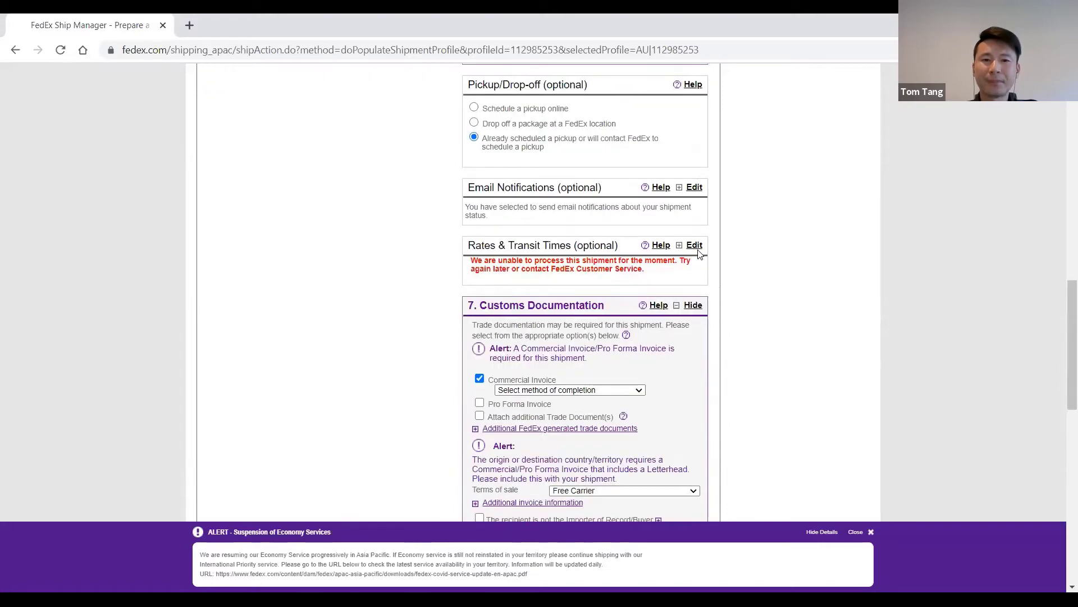
- Try supplying an own commercial invoice, and set the commercial invoice's method of completion to Use FedEx-generated document
{"action": "scroll", "coordinate": [734, 269], "scroll_direction": "down", "scroll_amount": 1}
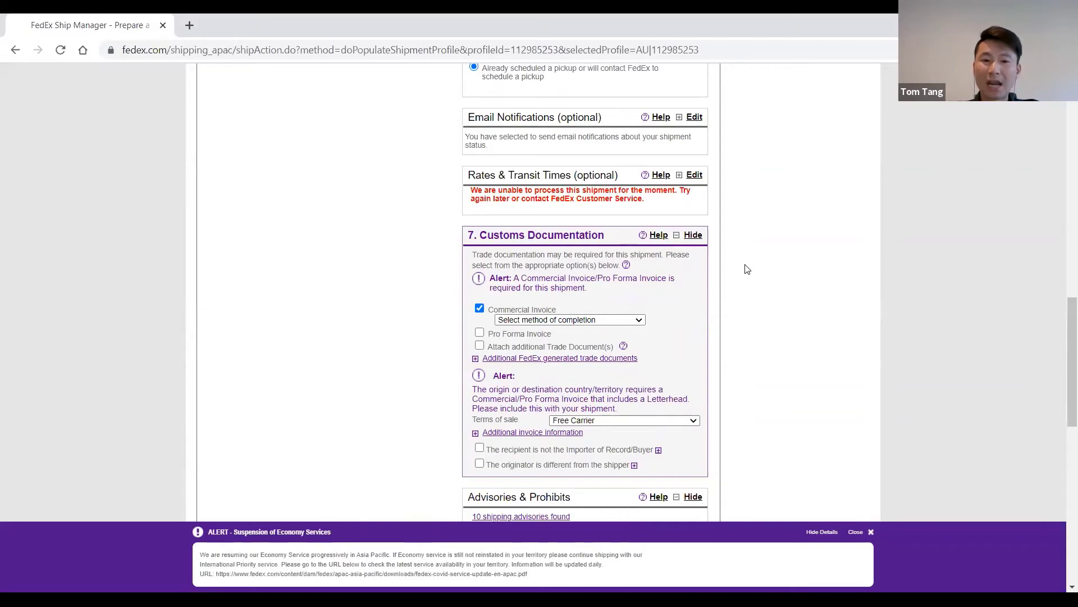
{"action": "left_click", "coordinate": [612, 320]}
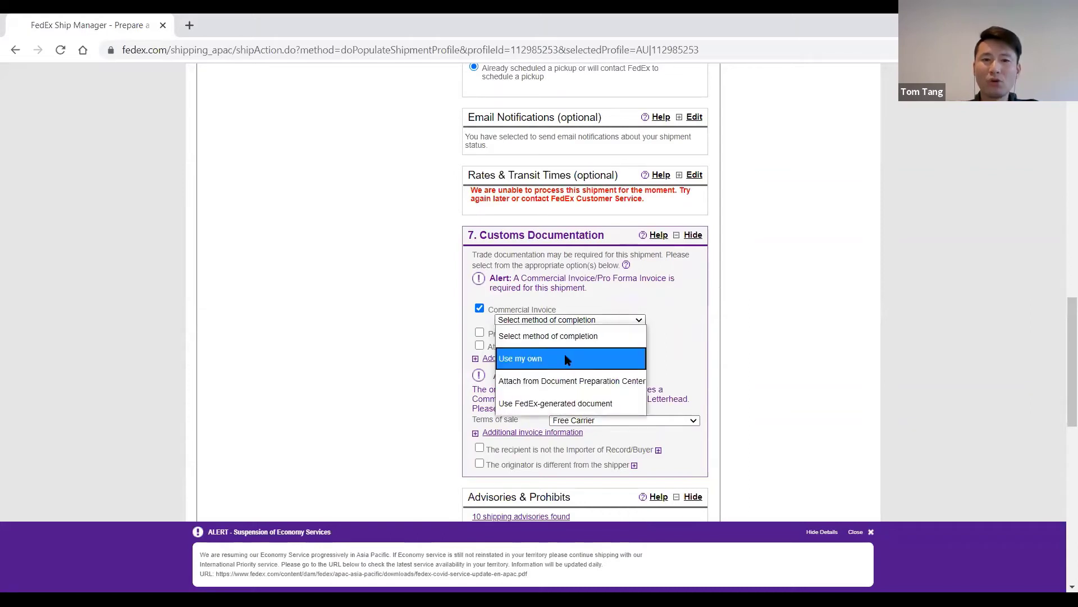
{"action": "left_click", "coordinate": [565, 357]}
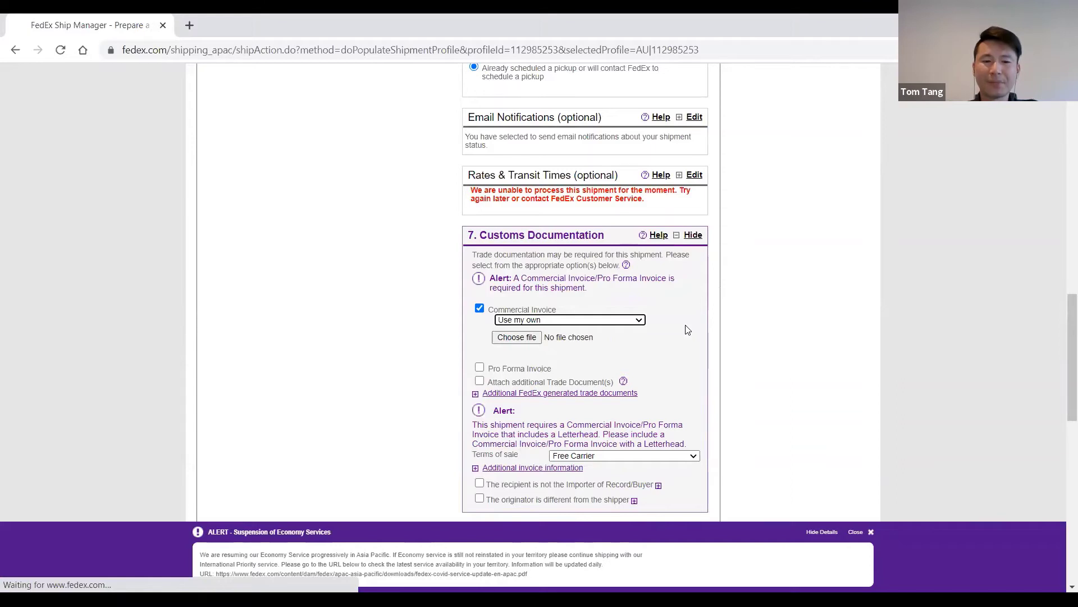
{"action": "left_click", "coordinate": [640, 321]}
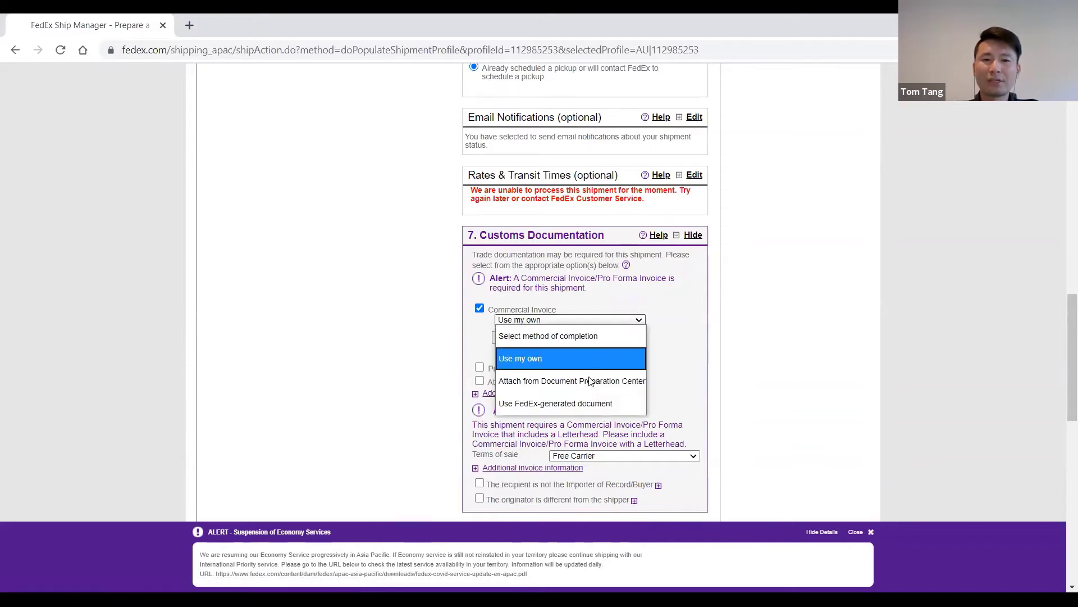
{"action": "left_click", "coordinate": [584, 403]}
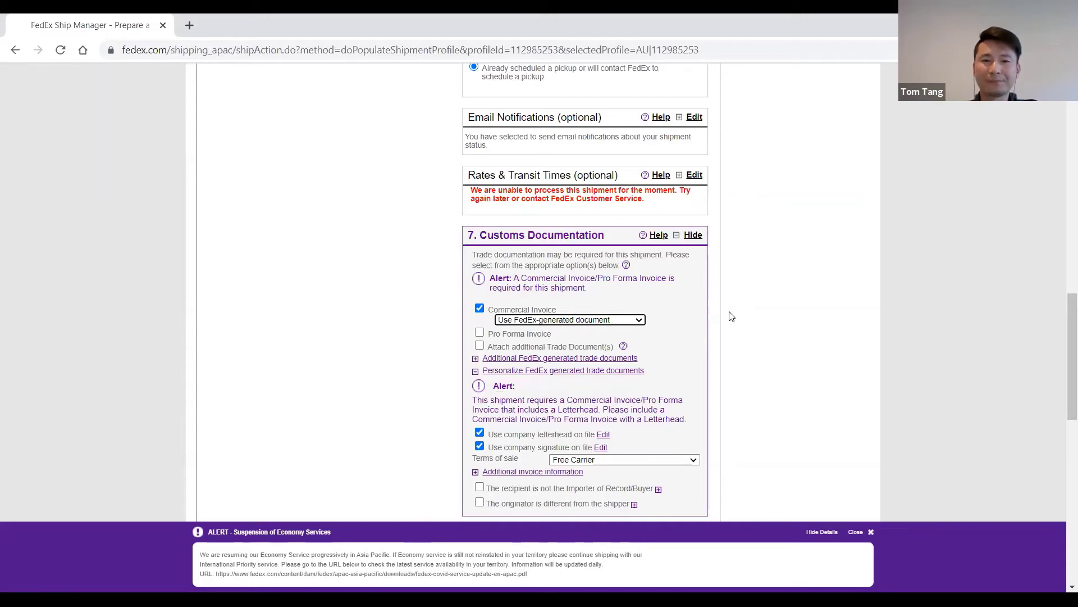
- Review the customs documentation, advisories and completion notes, and submit the shipment
{"action": "scroll", "coordinate": [731, 316], "scroll_direction": "down", "scroll_amount": 3}
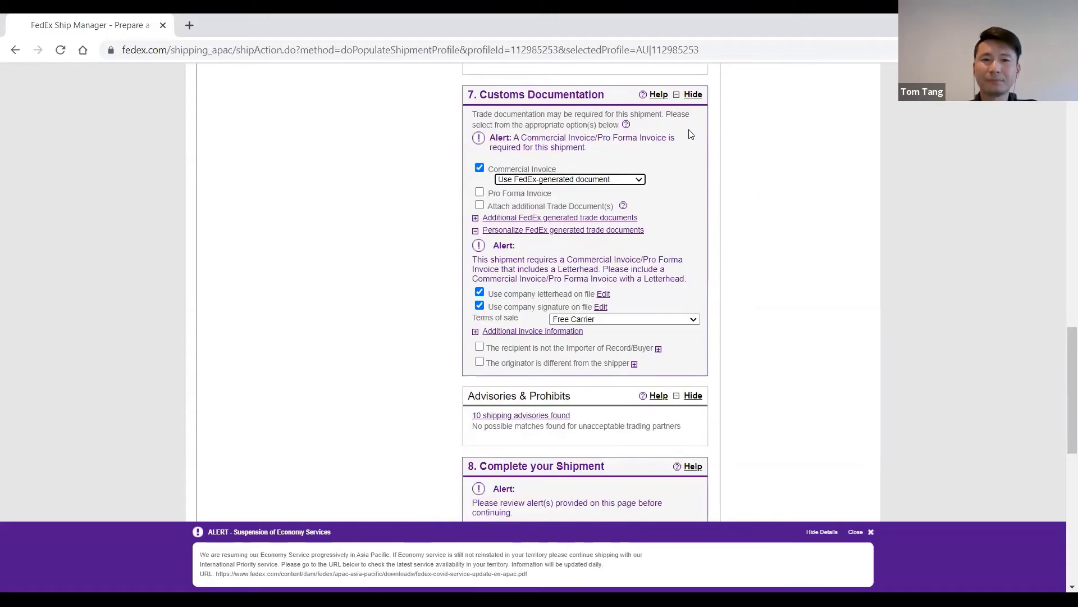
{"action": "scroll", "coordinate": [745, 226], "scroll_direction": "down", "scroll_amount": 4}
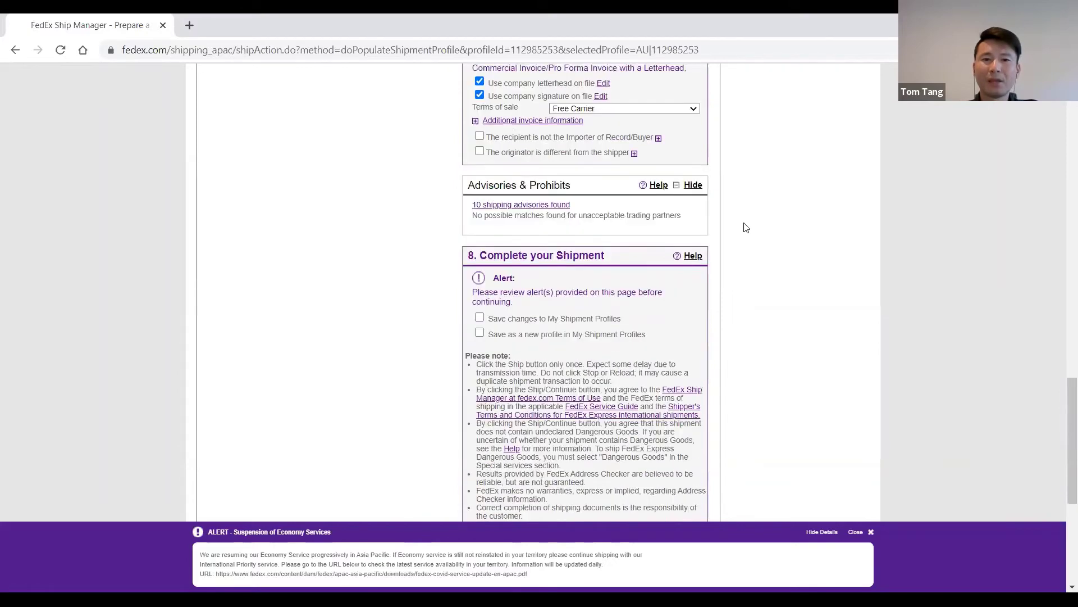
{"action": "scroll", "coordinate": [746, 227], "scroll_direction": "down", "scroll_amount": 1}
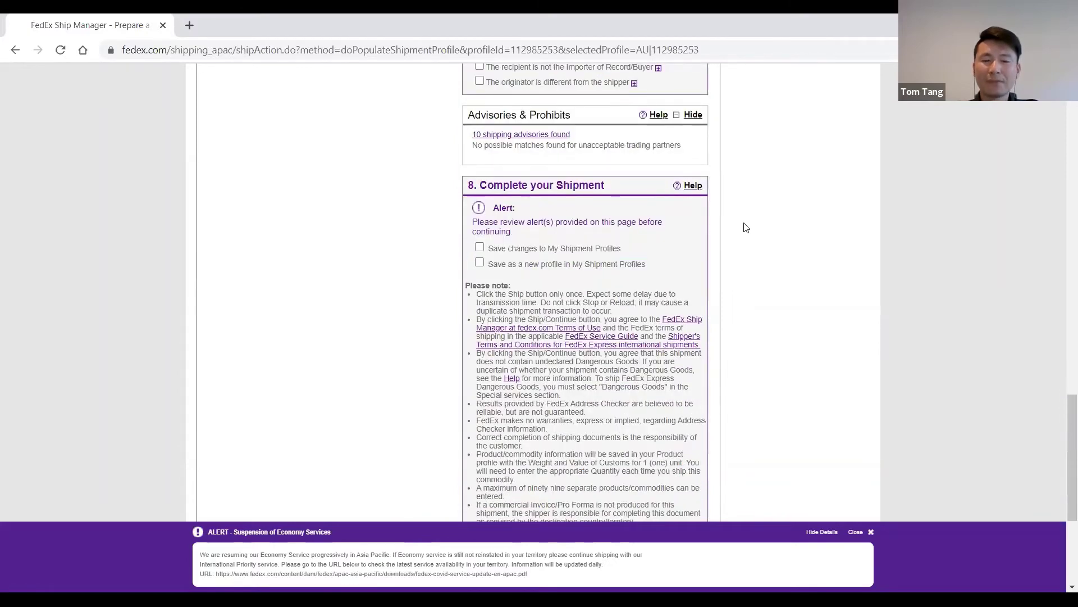
{"action": "scroll", "coordinate": [745, 228], "scroll_direction": "down", "scroll_amount": 2}
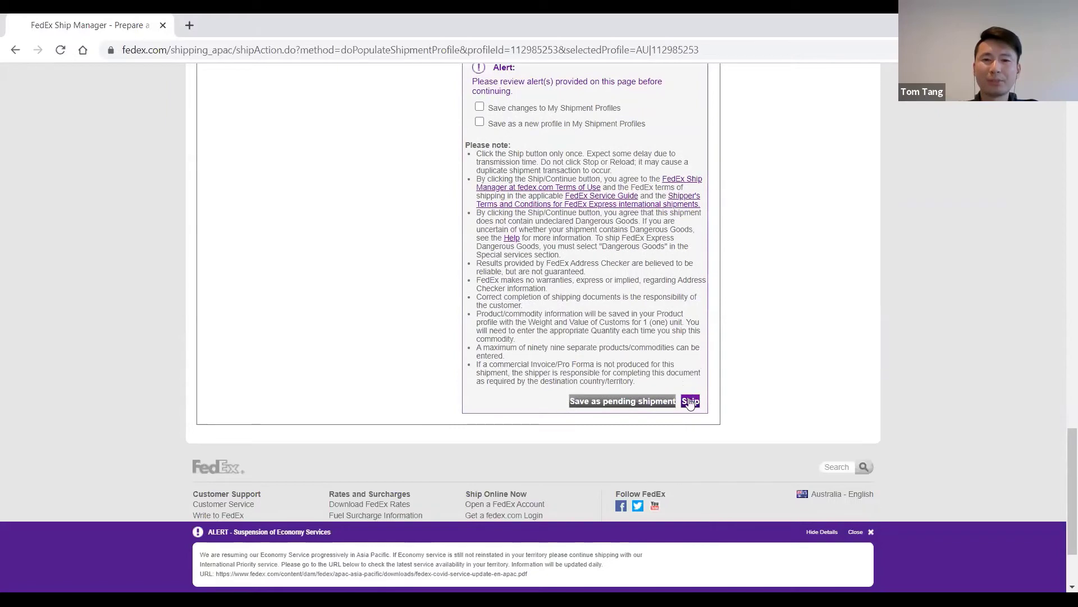
{"action": "left_click", "coordinate": [691, 401]}
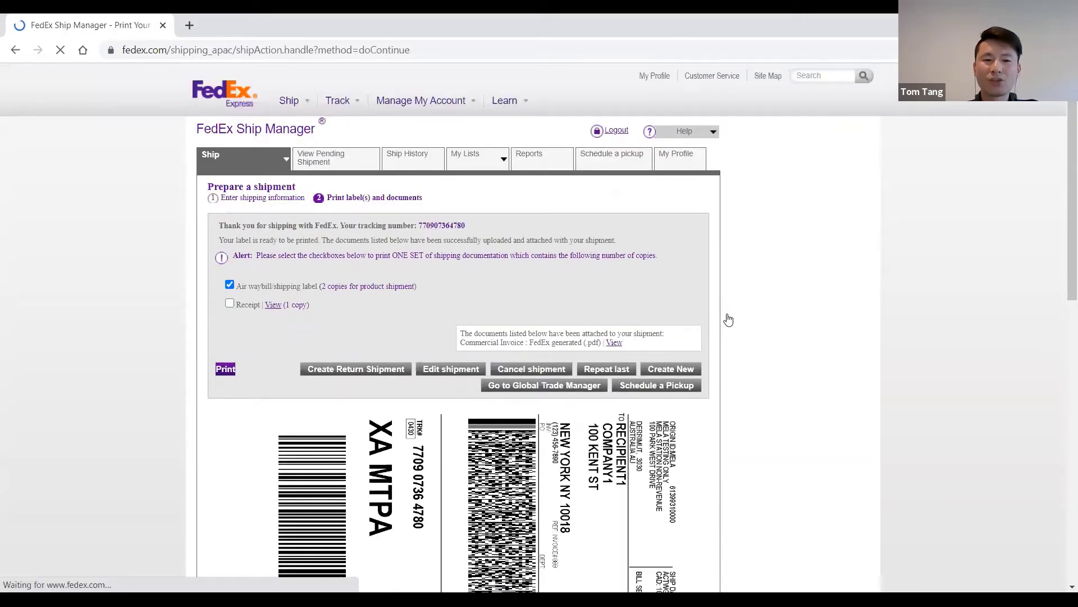
- Examine the printing options and the generated air waybill label, and close the shipping documents alert
{"action": "scroll", "coordinate": [728, 320], "scroll_direction": "down", "scroll_amount": 1}
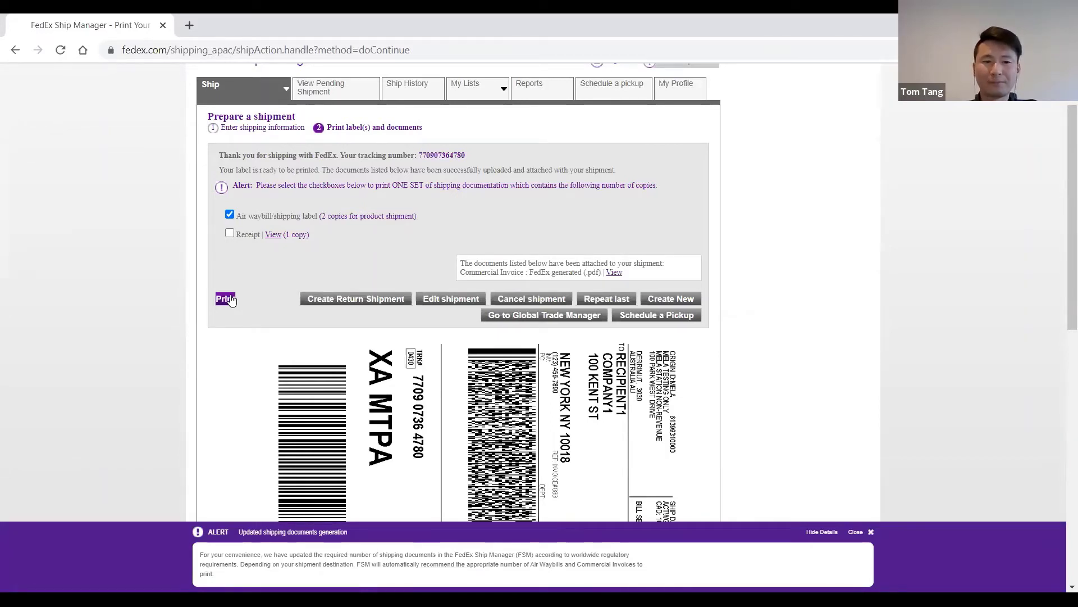
{"action": "scroll", "coordinate": [232, 300], "scroll_direction": "down", "scroll_amount": 1}
{"action": "scroll", "coordinate": [232, 301], "scroll_direction": "down", "scroll_amount": 1}
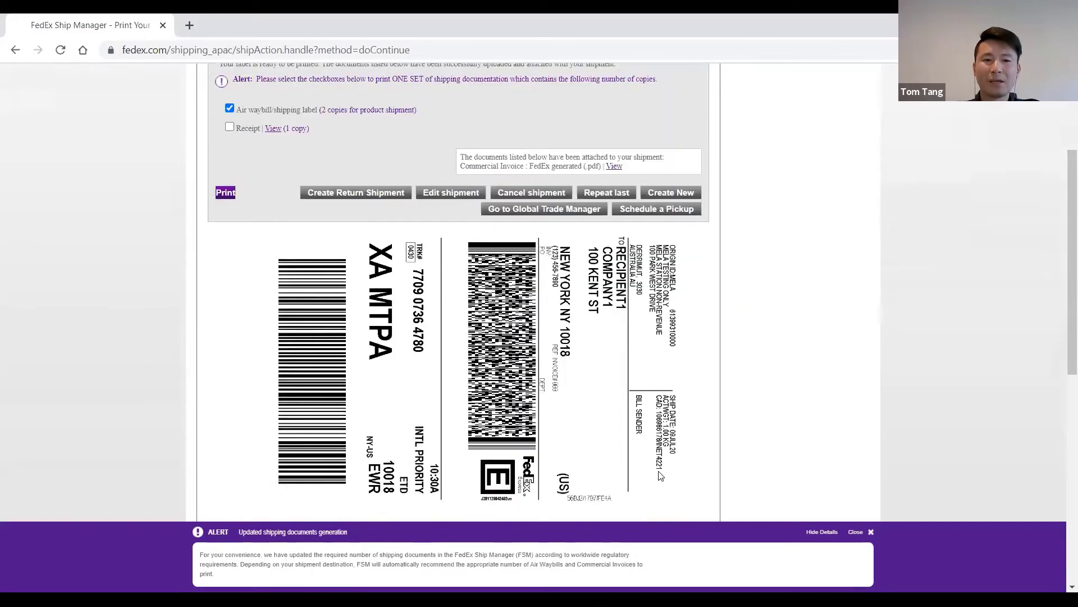
{"action": "left_click", "coordinate": [856, 532]}
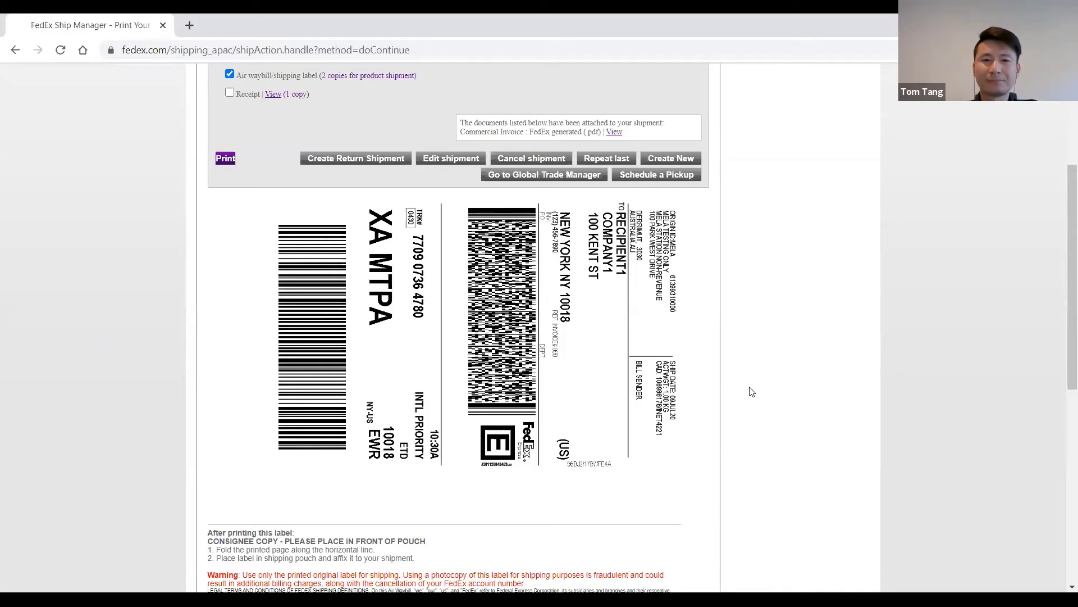
- Cancel the created shipment and confirm the cancellation
{"action": "scroll", "coordinate": [746, 386], "scroll_direction": "up", "scroll_amount": 1}
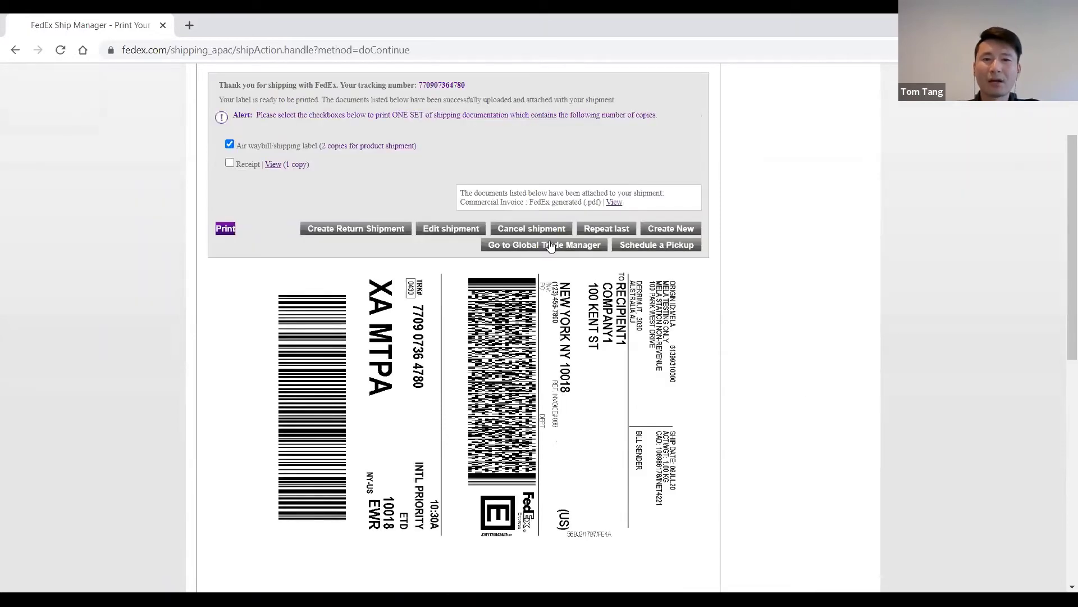
{"action": "left_click", "coordinate": [537, 228]}
{"action": "left_click", "coordinate": [632, 111]}
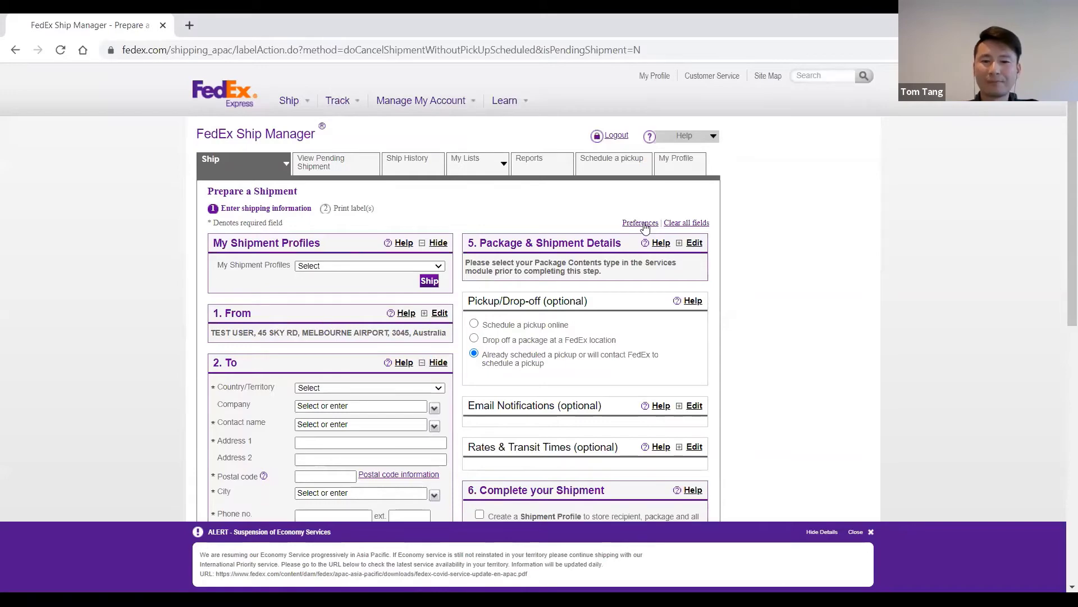
- Open the shipping preferences and review the default settings down to the international preferences and printer options
{"action": "left_click", "coordinate": [643, 224]}
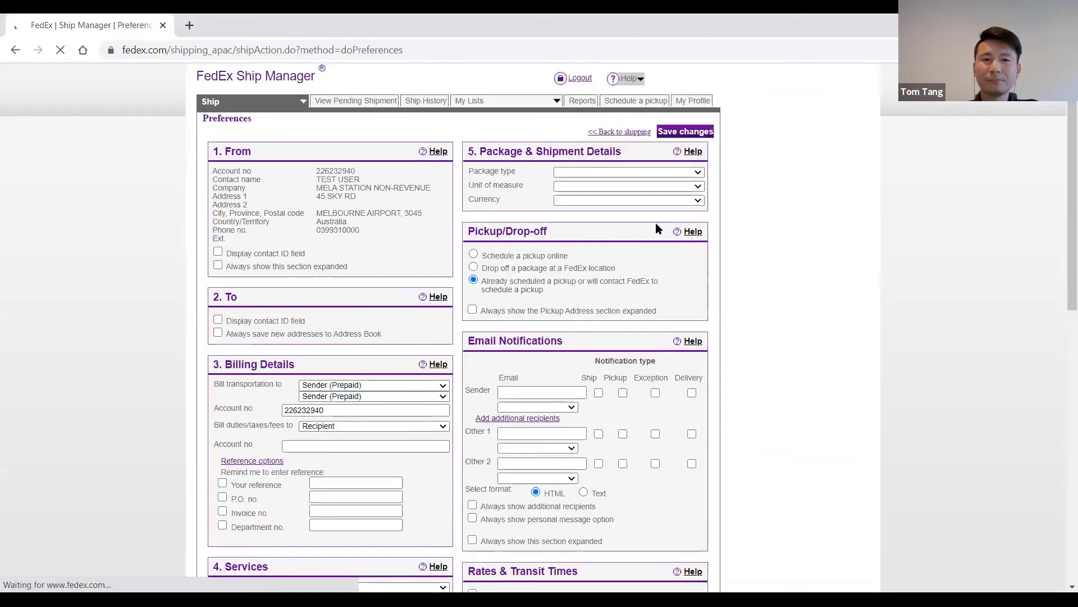
{"action": "scroll", "coordinate": [742, 250], "scroll_direction": "down", "scroll_amount": 2}
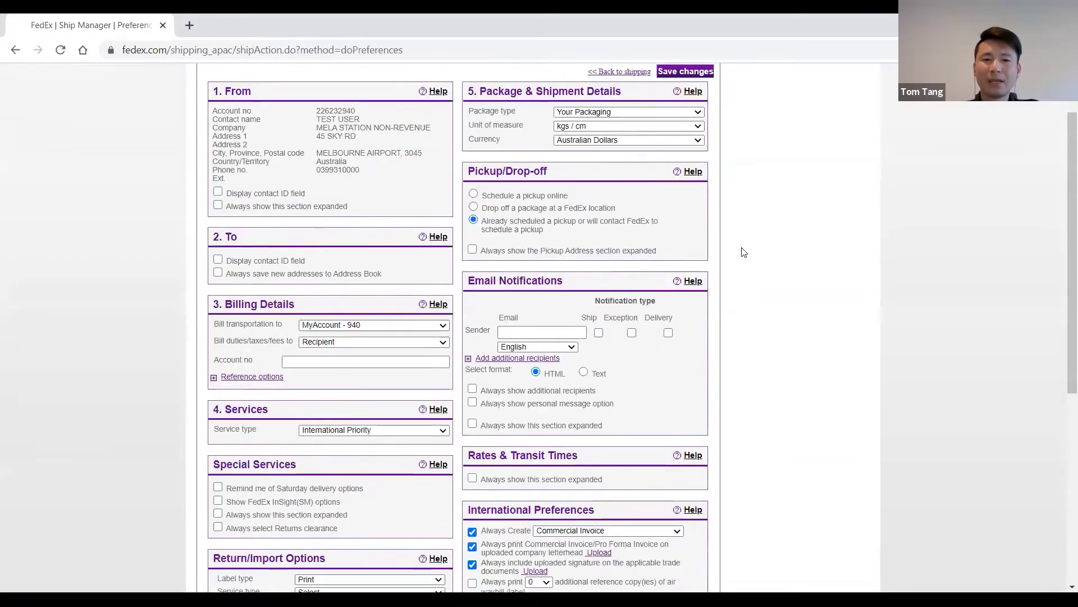
{"action": "scroll", "coordinate": [744, 252], "scroll_direction": "down", "scroll_amount": 1}
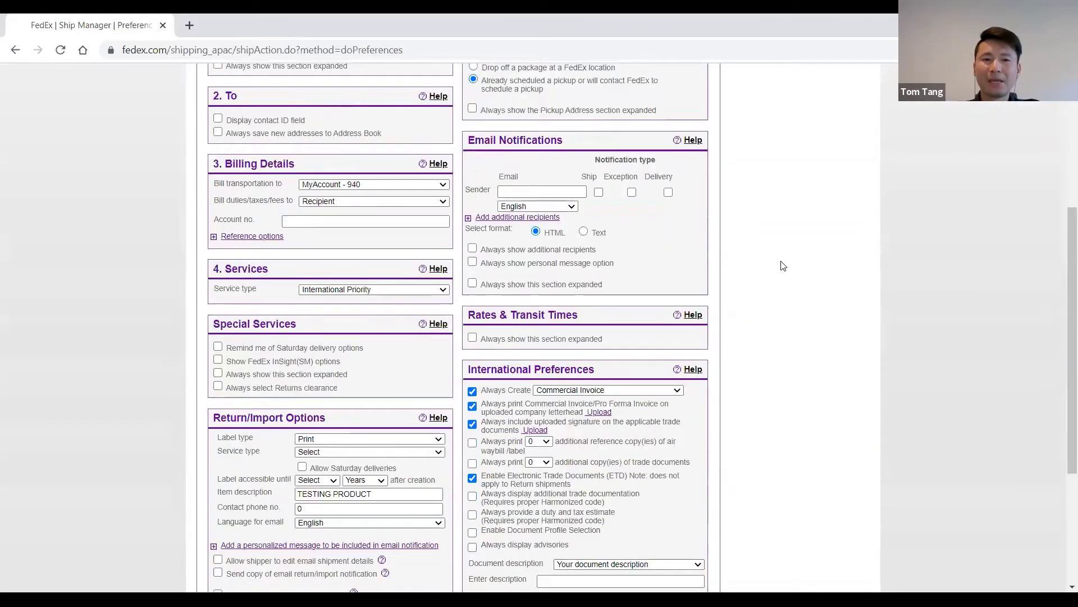
{"action": "scroll", "coordinate": [783, 266], "scroll_direction": "down", "scroll_amount": 1}
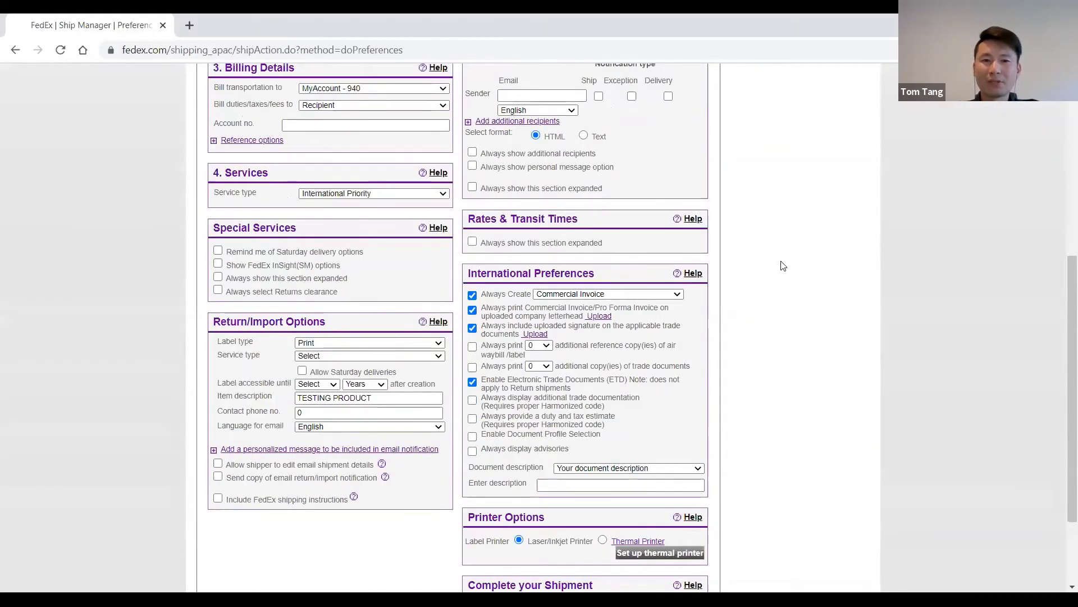
{"action": "scroll", "coordinate": [781, 265], "scroll_direction": "down", "scroll_amount": 1}
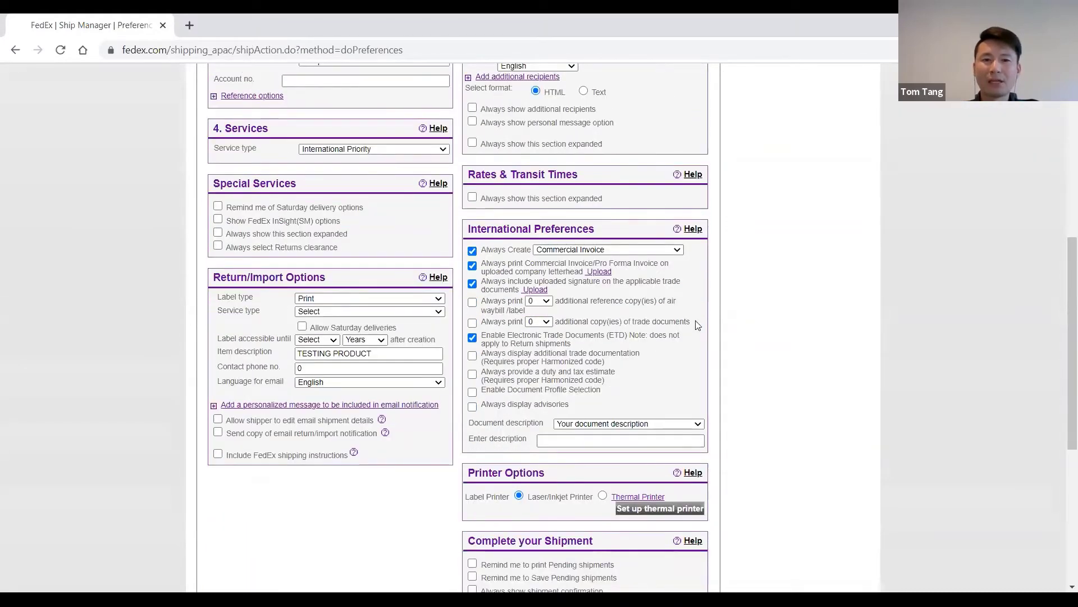
- Turn Electronic Trade Documents (ETD) off and on again in the international preferences, and save the preference changes
{"action": "left_click", "coordinate": [472, 338]}
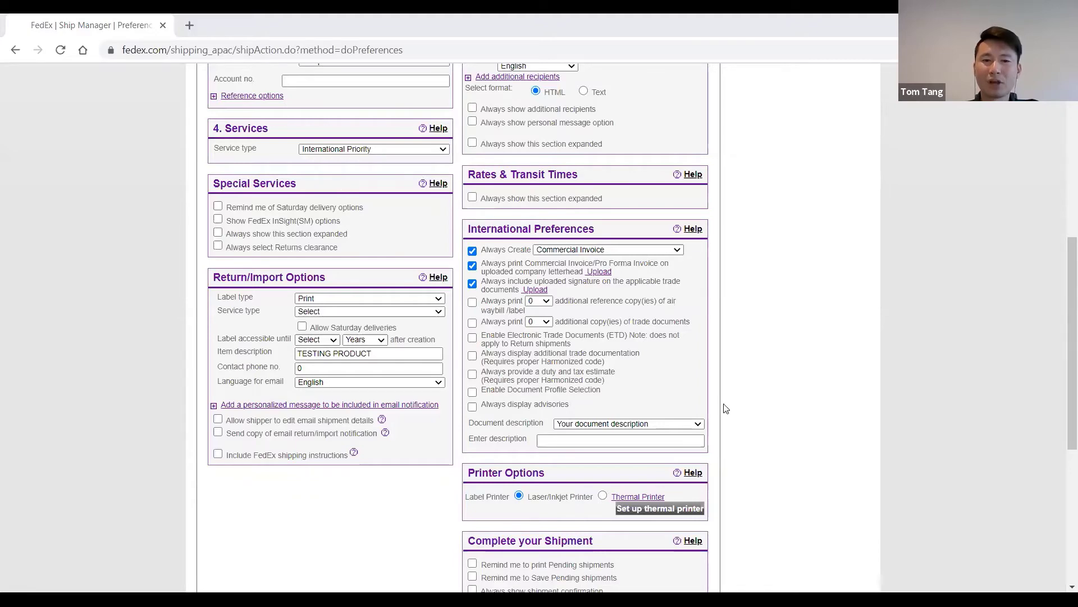
{"action": "scroll", "coordinate": [765, 405], "scroll_direction": "down", "scroll_amount": 1}
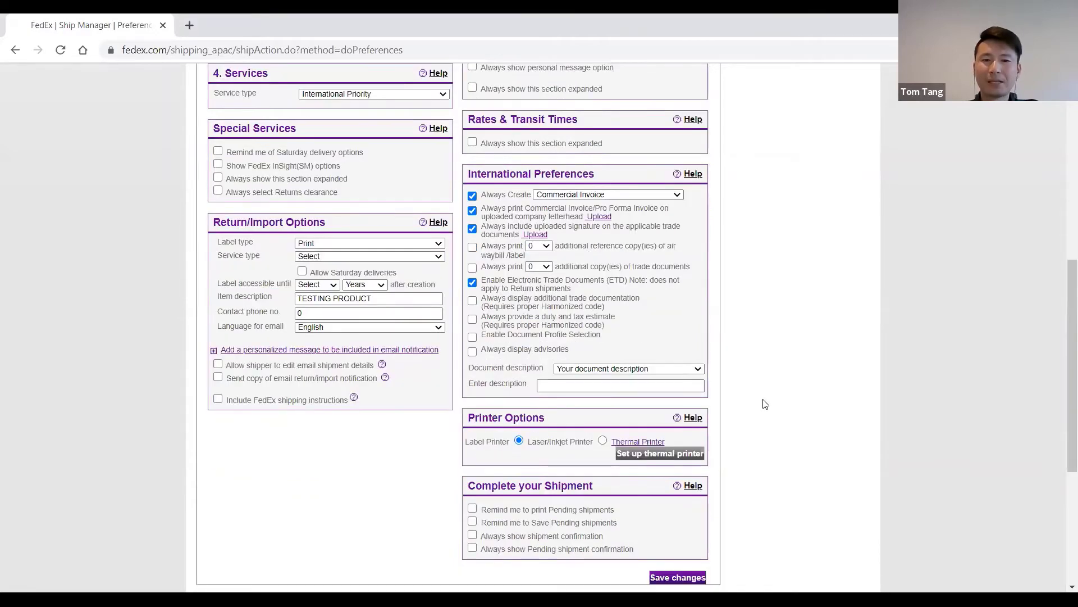
{"action": "scroll", "coordinate": [725, 416], "scroll_direction": "down", "scroll_amount": 3}
{"action": "left_click", "coordinate": [683, 423]}
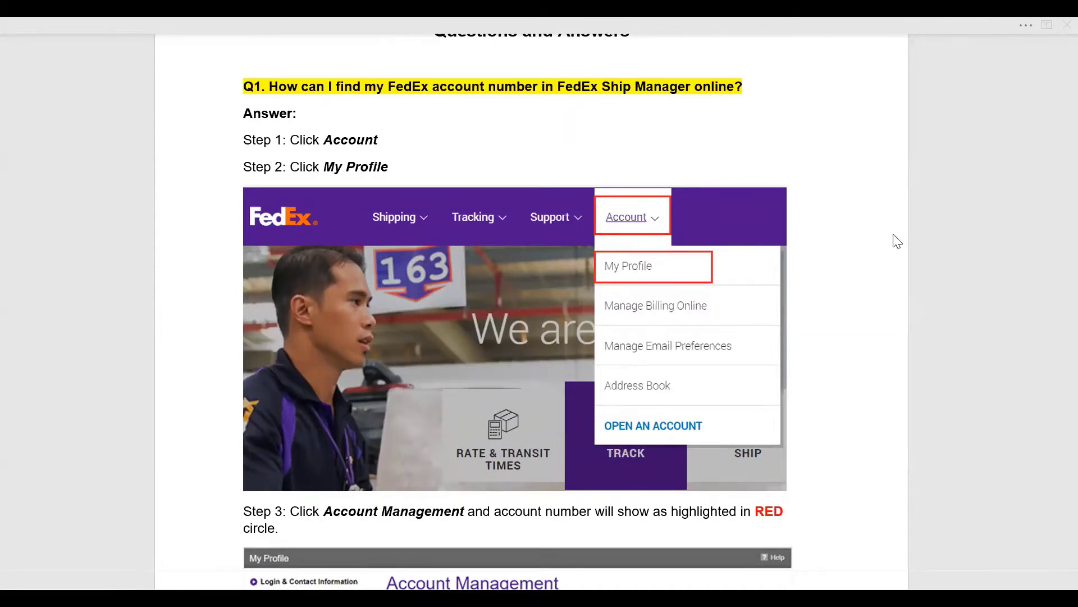
- Read in the Questions and Answers document how to find the FedEx account number in FedEx Ship Manager
{"action": "scroll", "coordinate": [889, 250], "scroll_direction": "down", "scroll_amount": 1}
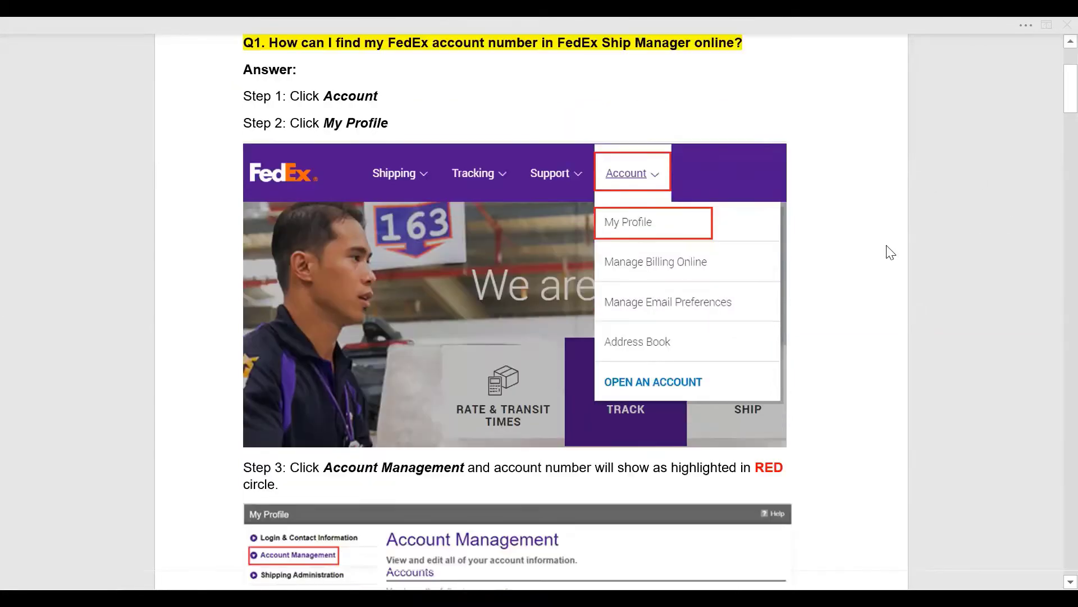
{"action": "scroll", "coordinate": [893, 251], "scroll_direction": "down", "scroll_amount": 1}
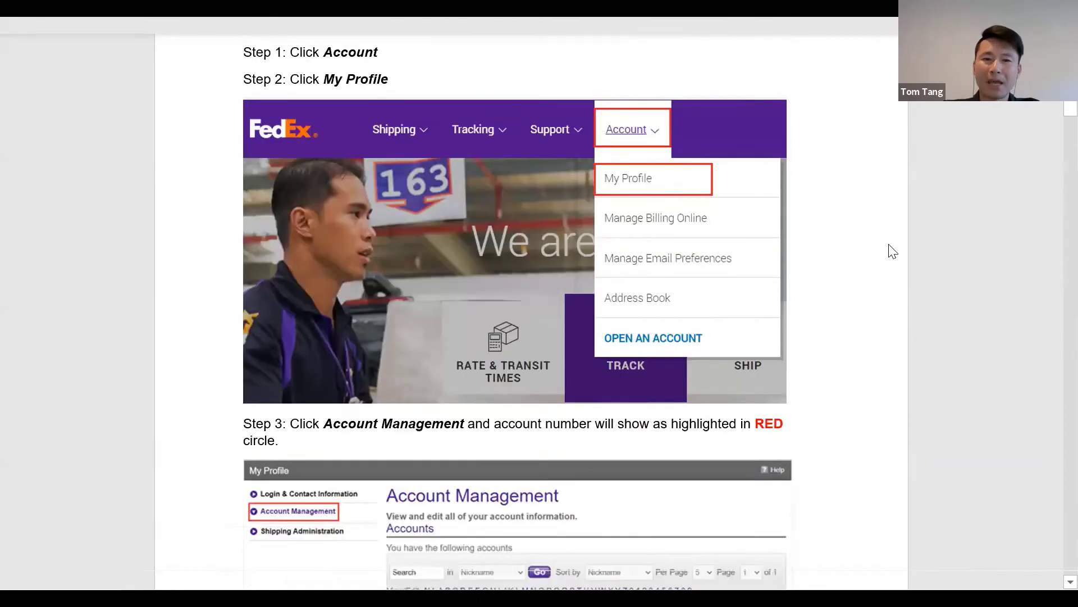
{"action": "scroll", "coordinate": [893, 251], "scroll_direction": "down", "scroll_amount": 1}
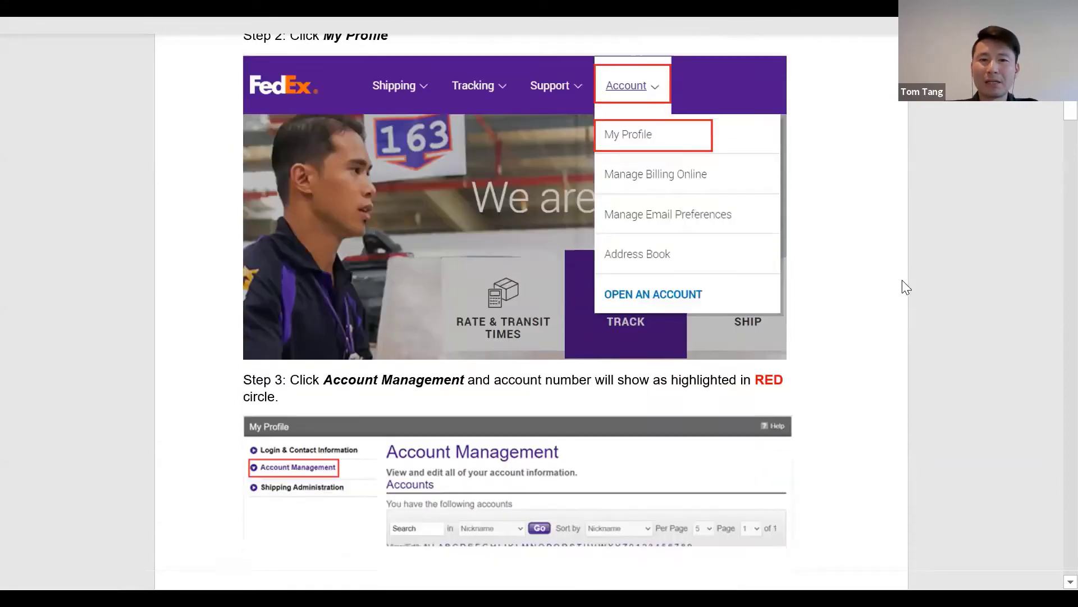
{"action": "scroll", "coordinate": [906, 287], "scroll_direction": "down", "scroll_amount": 3}
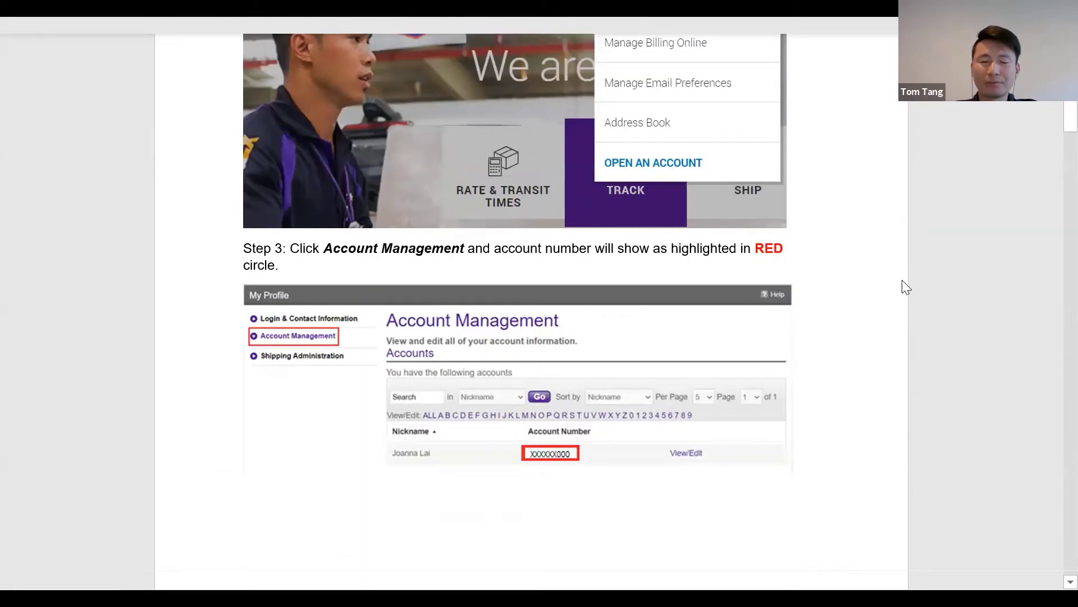
- Read the answer to Q2 on editing information after the air waybill has been created
{"action": "scroll", "coordinate": [905, 287], "scroll_direction": "down", "scroll_amount": 9}
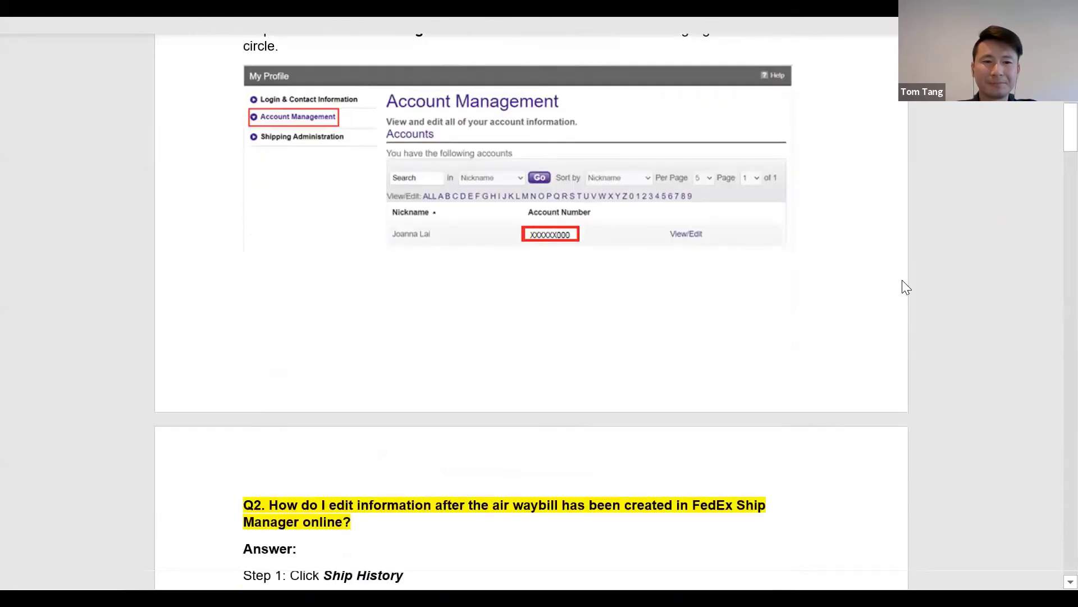
{"action": "scroll", "coordinate": [905, 286], "scroll_direction": "down", "scroll_amount": 5}
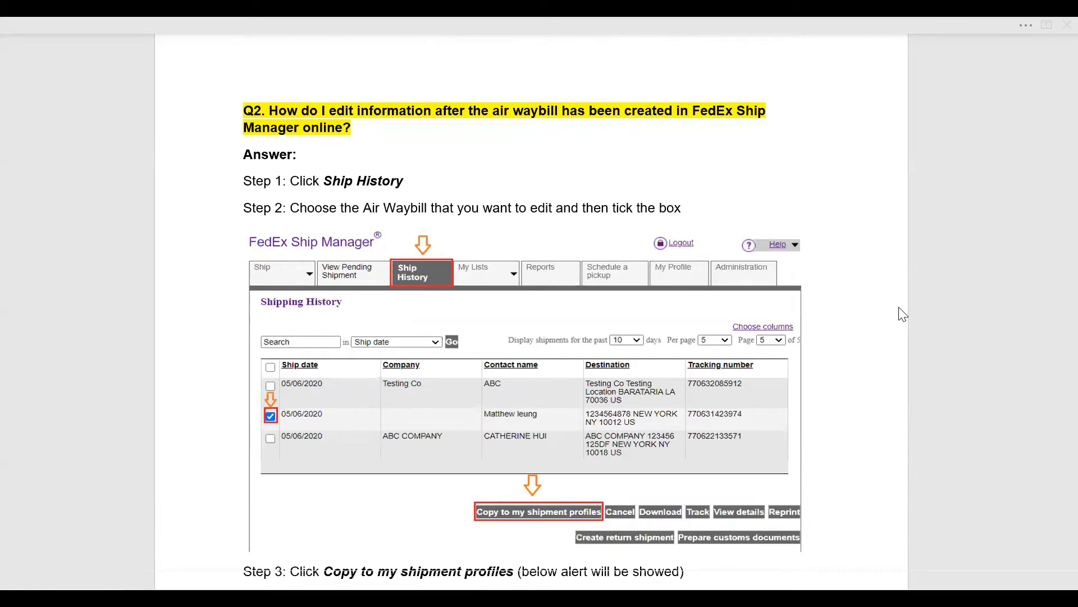
{"action": "scroll", "coordinate": [903, 311], "scroll_direction": "down", "scroll_amount": 1}
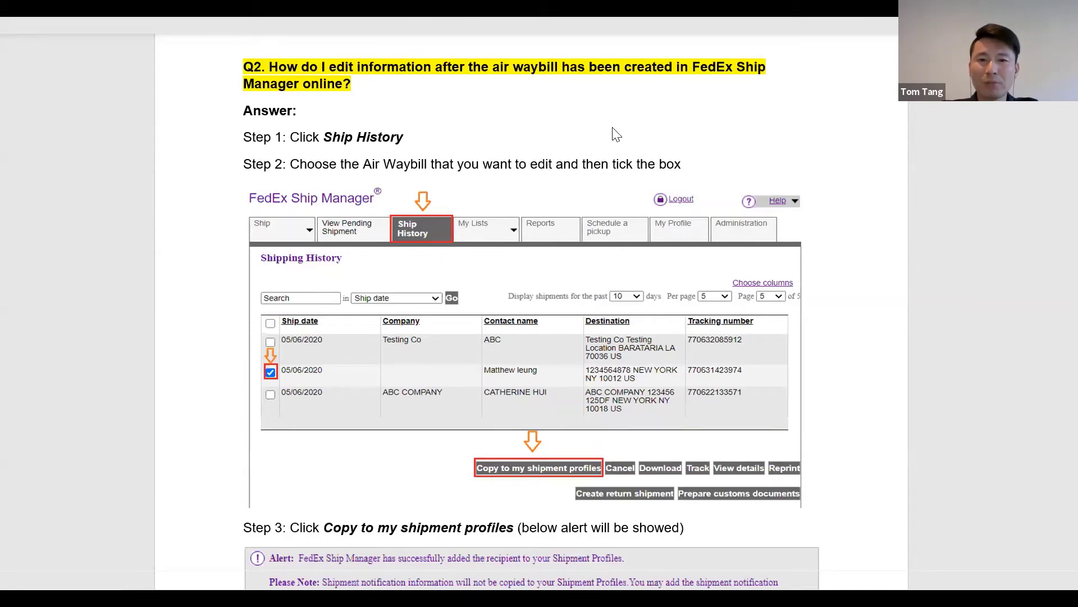
{"action": "scroll", "coordinate": [837, 301], "scroll_direction": "down", "scroll_amount": 4}
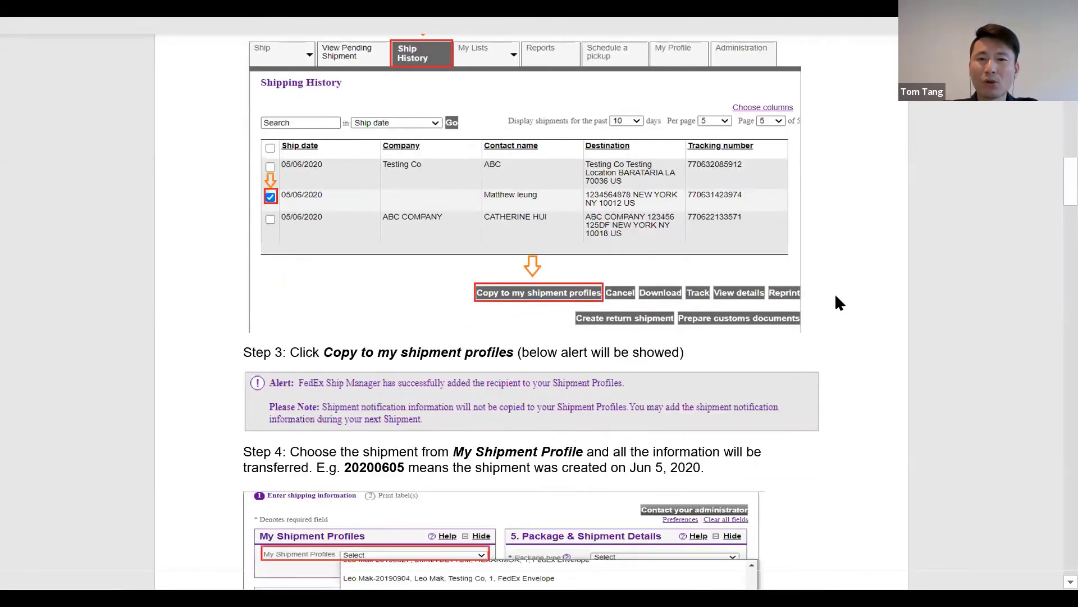
{"action": "scroll", "coordinate": [835, 297], "scroll_direction": "down", "scroll_amount": 1}
{"action": "scroll", "coordinate": [835, 298], "scroll_direction": "down", "scroll_amount": 2}
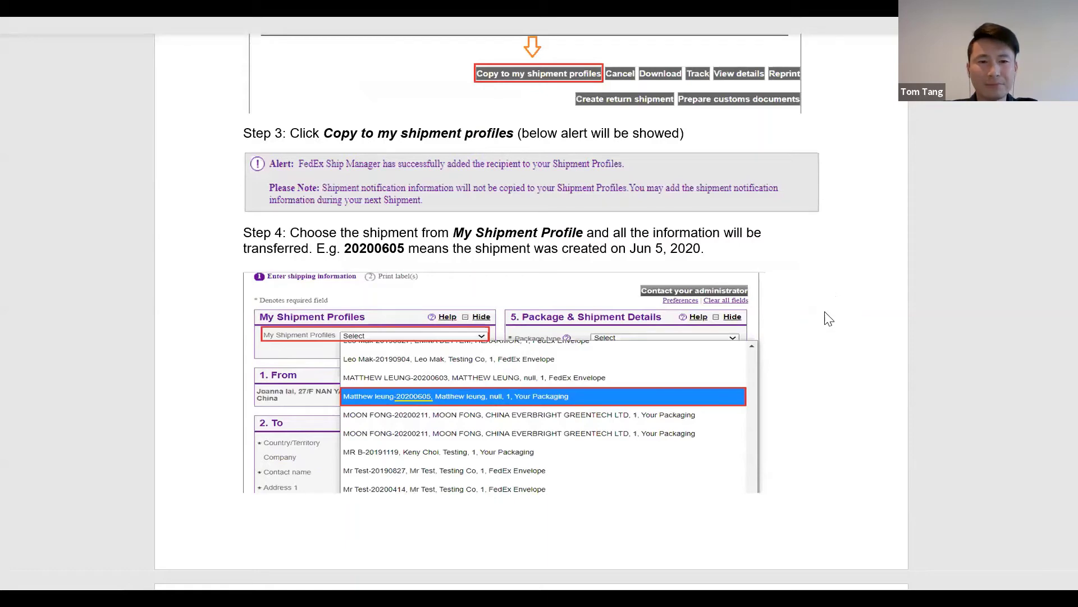
- Read the answer to Q3 on reprinting a shipping label after creating the air waybill, including the note on the Reprint function
{"action": "scroll", "coordinate": [829, 319], "scroll_direction": "down", "scroll_amount": 8}
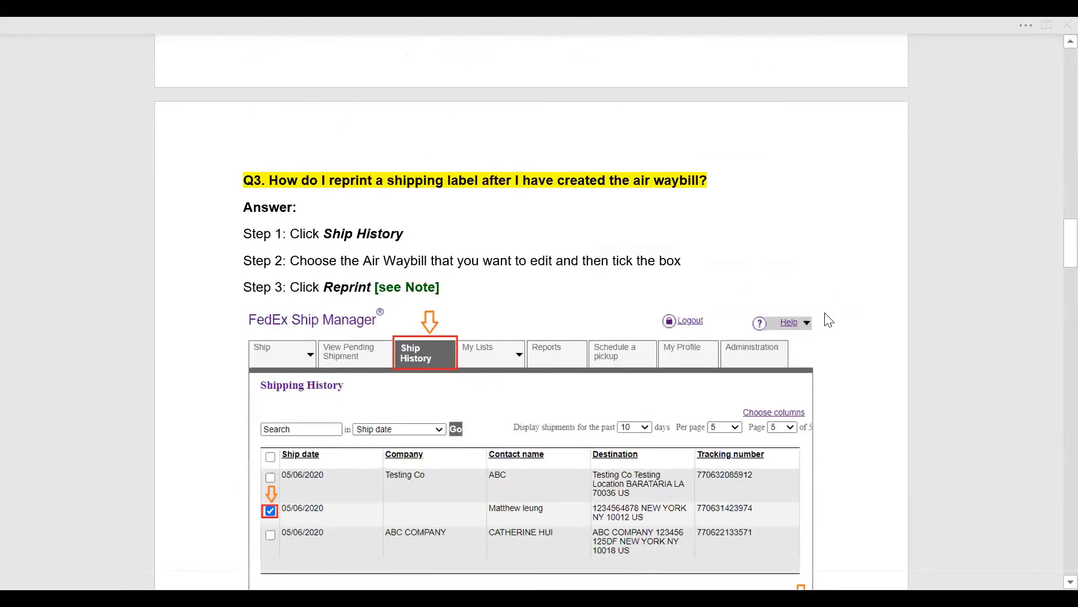
{"action": "scroll", "coordinate": [829, 319], "scroll_direction": "down", "scroll_amount": 1}
{"action": "scroll", "coordinate": [829, 319], "scroll_direction": "down", "scroll_amount": 1}
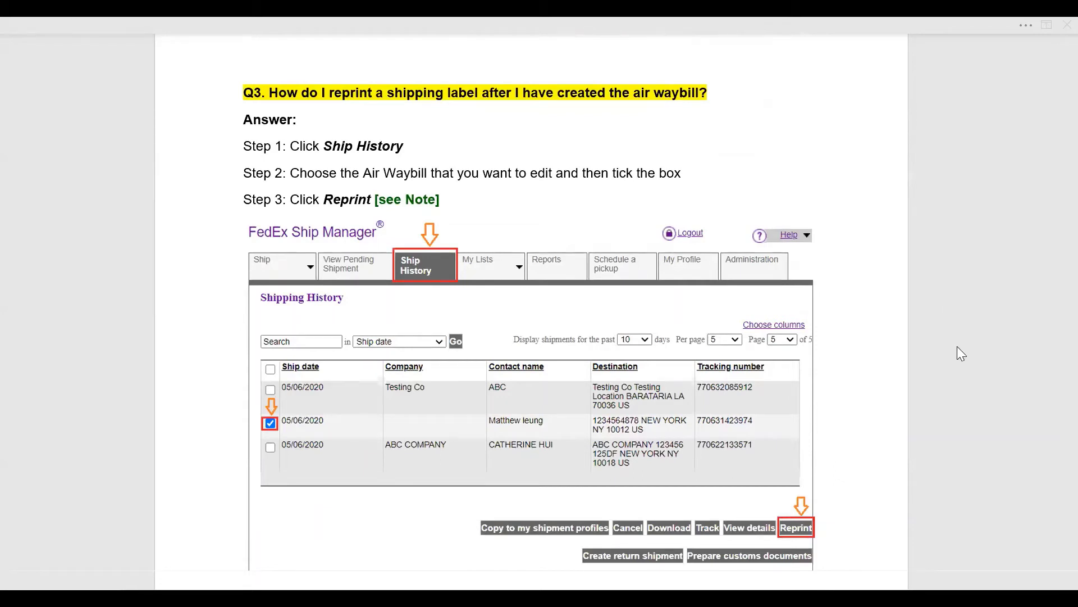
{"action": "scroll", "coordinate": [950, 397], "scroll_direction": "down", "scroll_amount": 1}
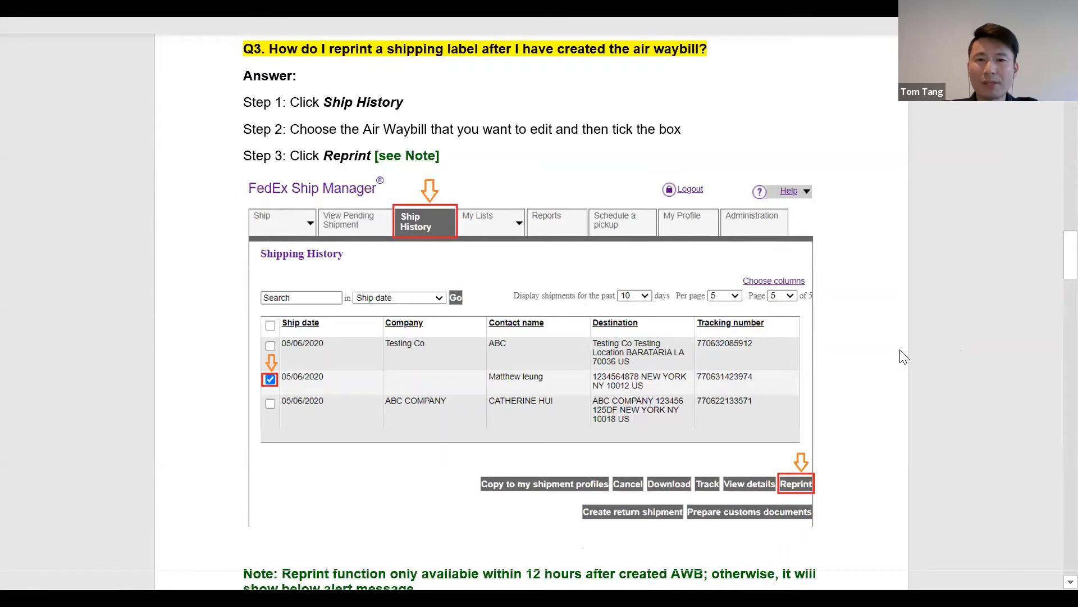
{"action": "scroll", "coordinate": [872, 357], "scroll_direction": "down", "scroll_amount": 1}
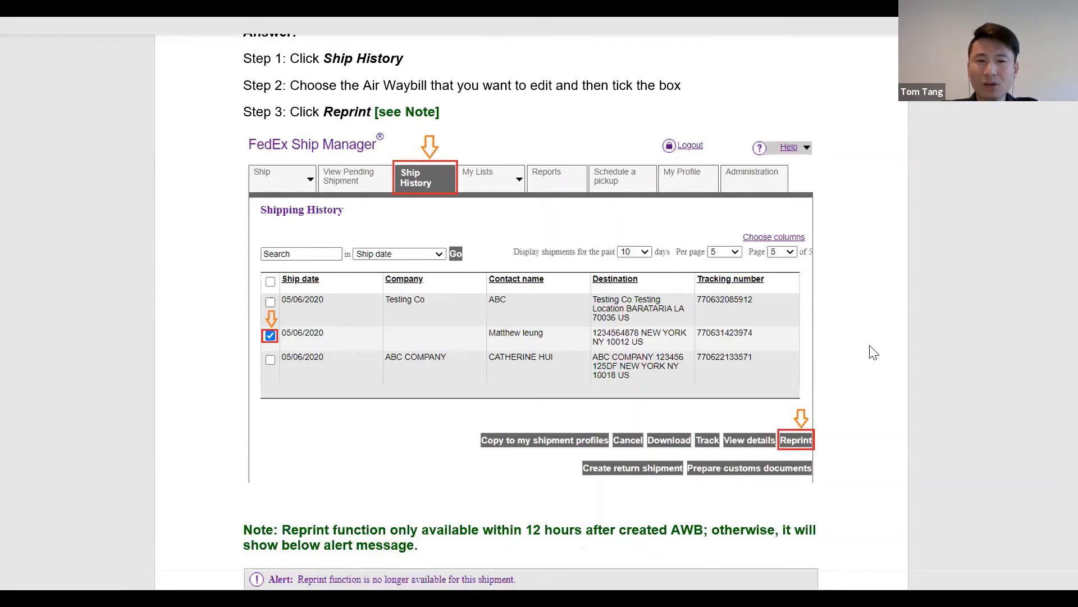
{"action": "scroll", "coordinate": [875, 353], "scroll_direction": "down", "scroll_amount": 2}
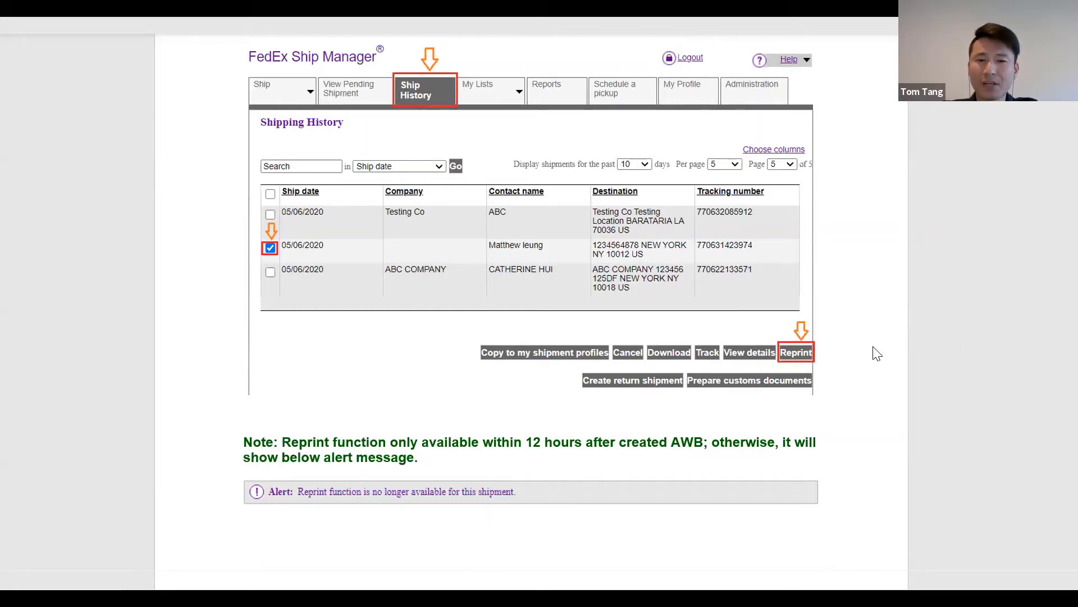
{"action": "scroll", "coordinate": [847, 339], "scroll_direction": "down", "scroll_amount": 1}
- Read the answer to Q4 on scheduling a next day pick up in FedEx Ship Manager online
{"action": "scroll", "coordinate": [847, 338], "scroll_direction": "down", "scroll_amount": 15}
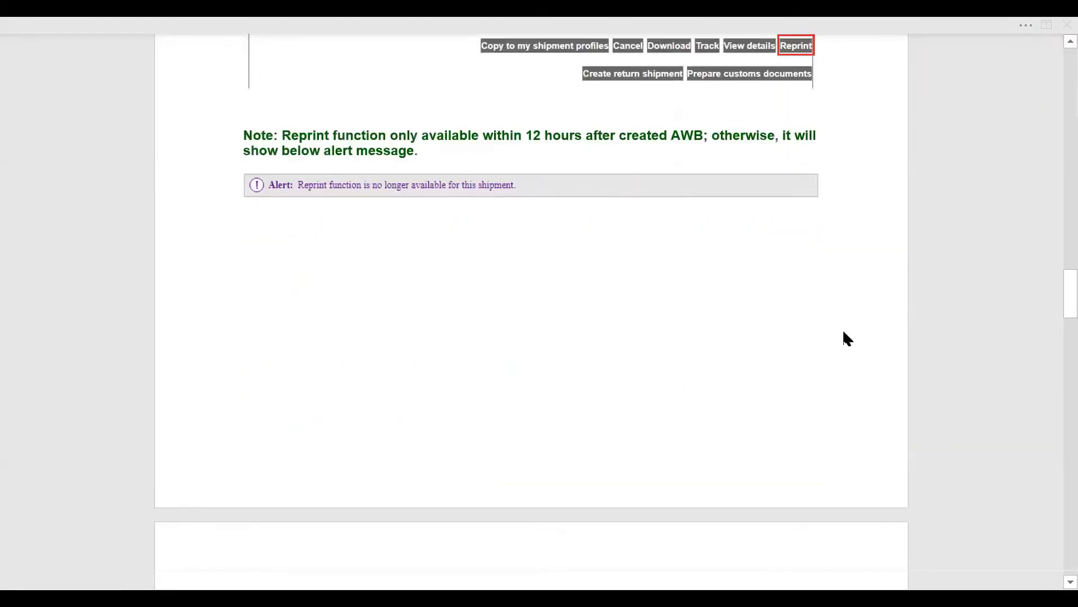
{"action": "scroll", "coordinate": [820, 373], "scroll_direction": "down", "scroll_amount": 2}
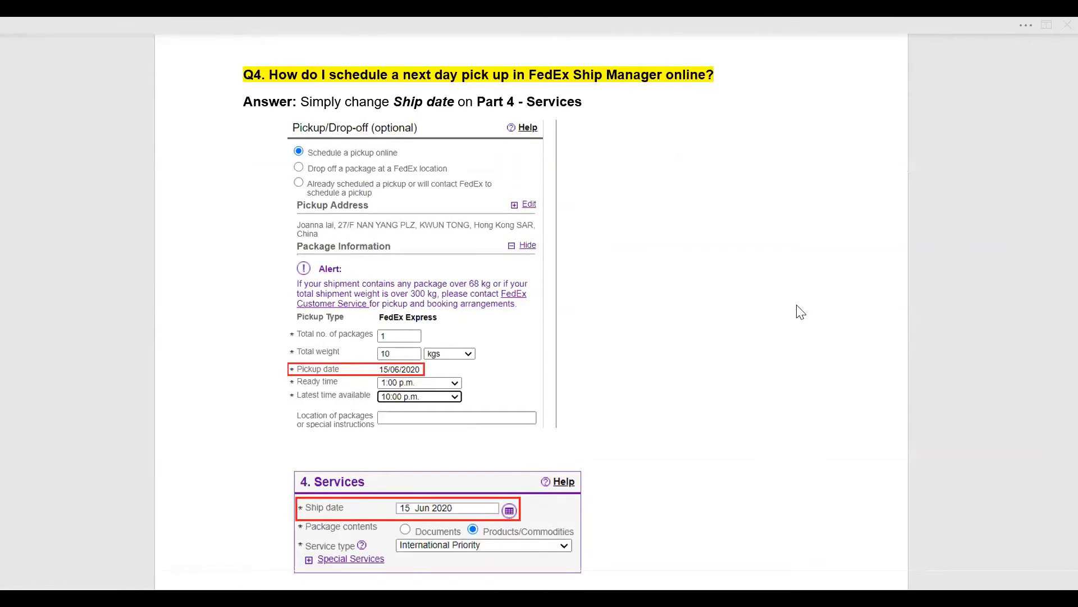
{"action": "scroll", "coordinate": [800, 312], "scroll_direction": "down", "scroll_amount": 1}
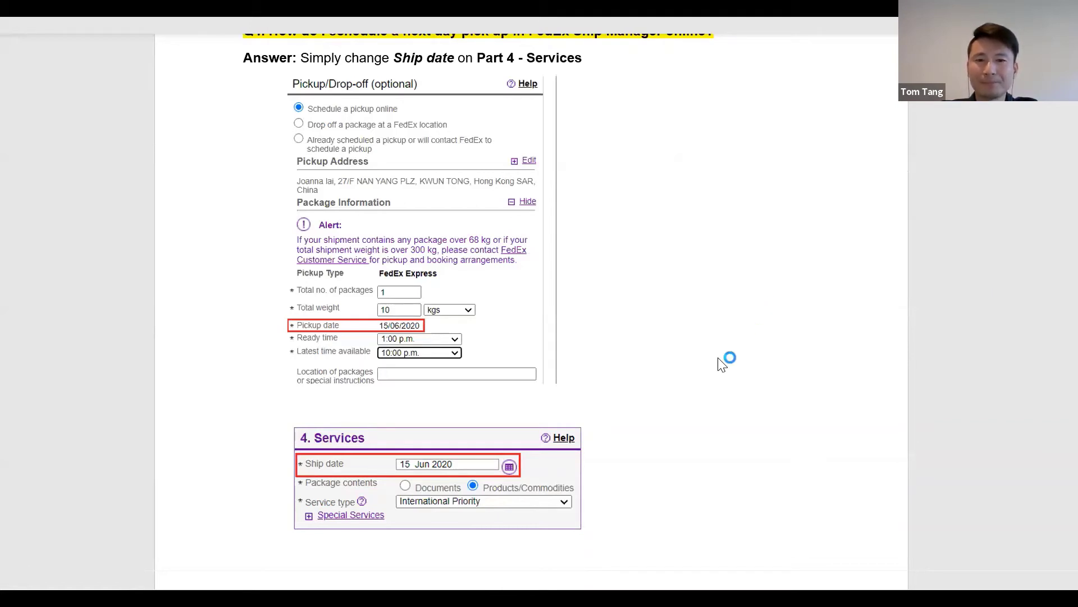
- Read the answers to Q5 on changing the pick-up address and Q6 on going to the previous version of FedEx Ship Manager
{"action": "scroll", "coordinate": [722, 364], "scroll_direction": "down", "scroll_amount": 15}
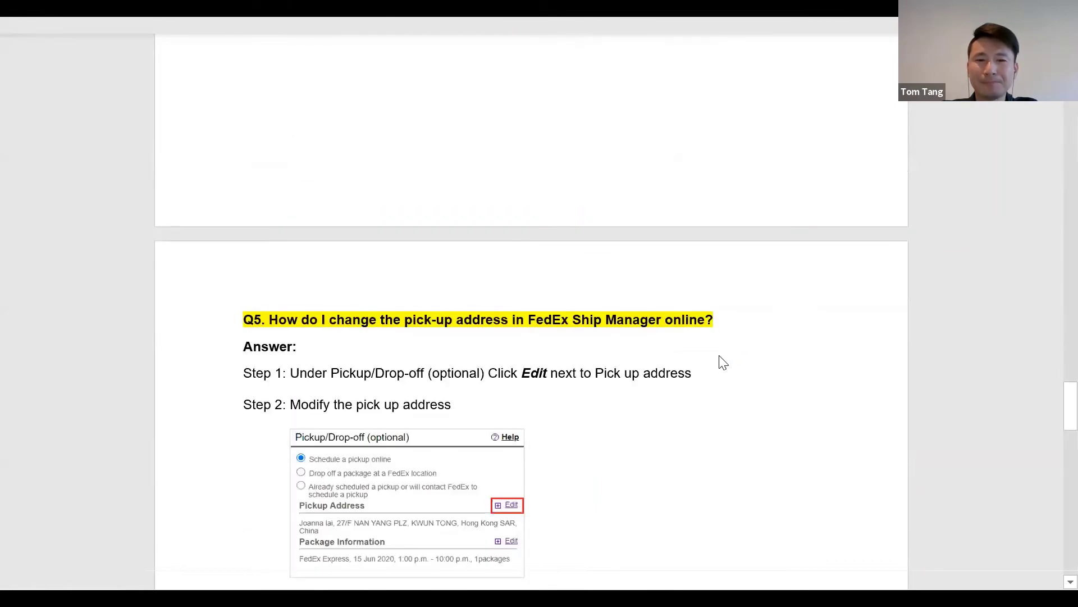
{"action": "scroll", "coordinate": [722, 364], "scroll_direction": "up", "scroll_amount": 2}
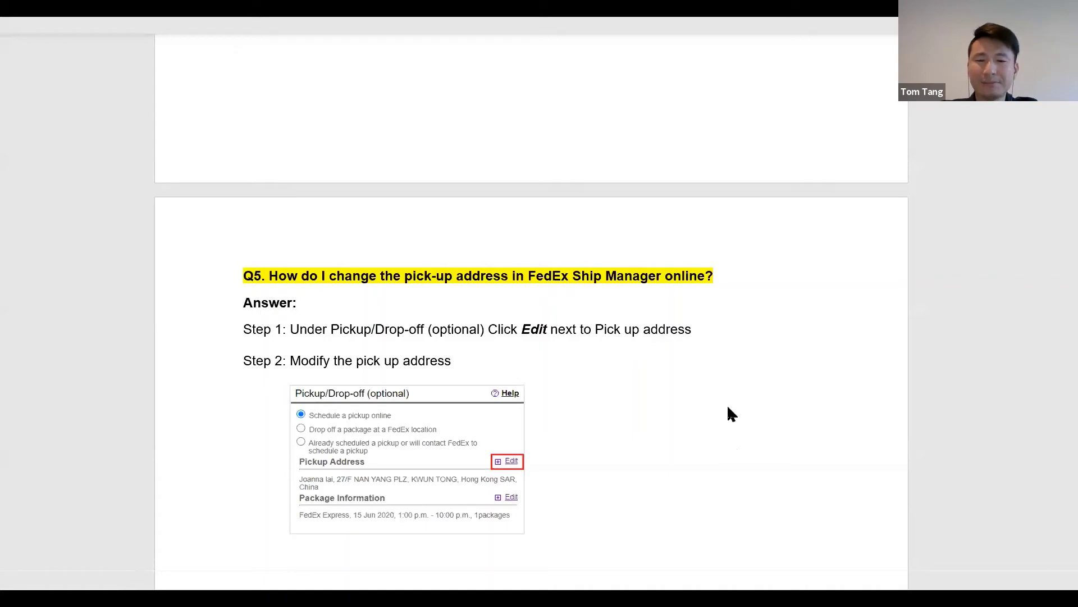
{"action": "scroll", "coordinate": [729, 409], "scroll_direction": "down", "scroll_amount": 7}
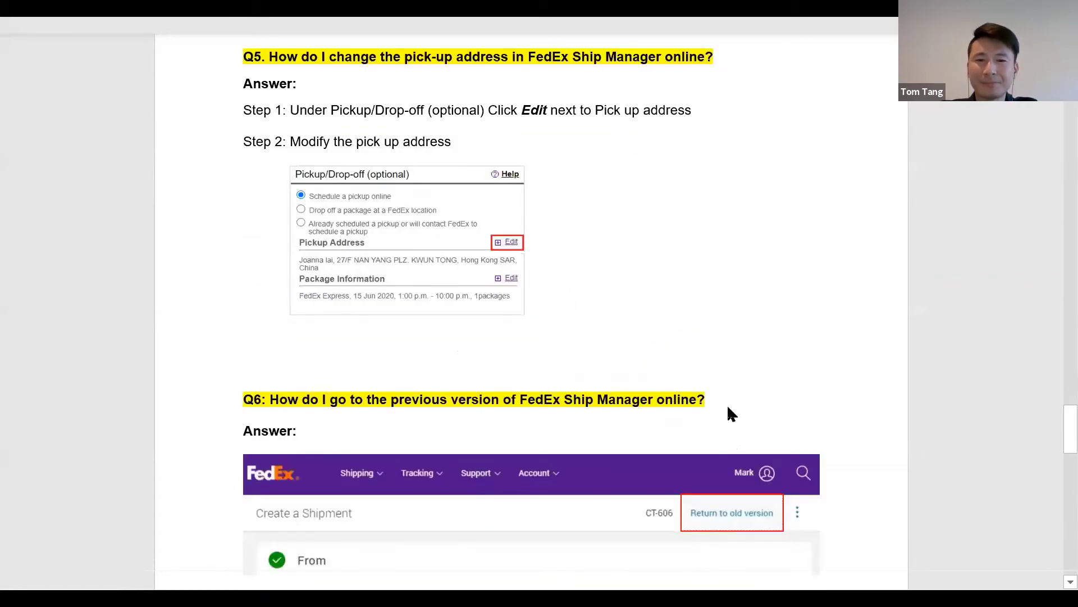
{"action": "scroll", "coordinate": [736, 414], "scroll_direction": "down", "scroll_amount": 1}
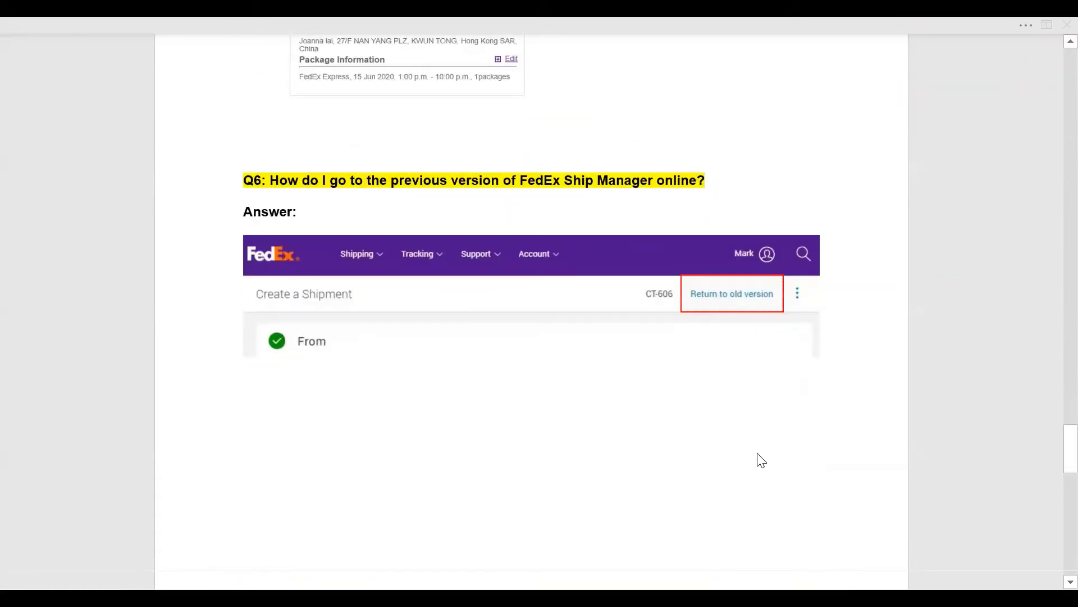
{"action": "scroll", "coordinate": [761, 459], "scroll_direction": "down", "scroll_amount": 2}
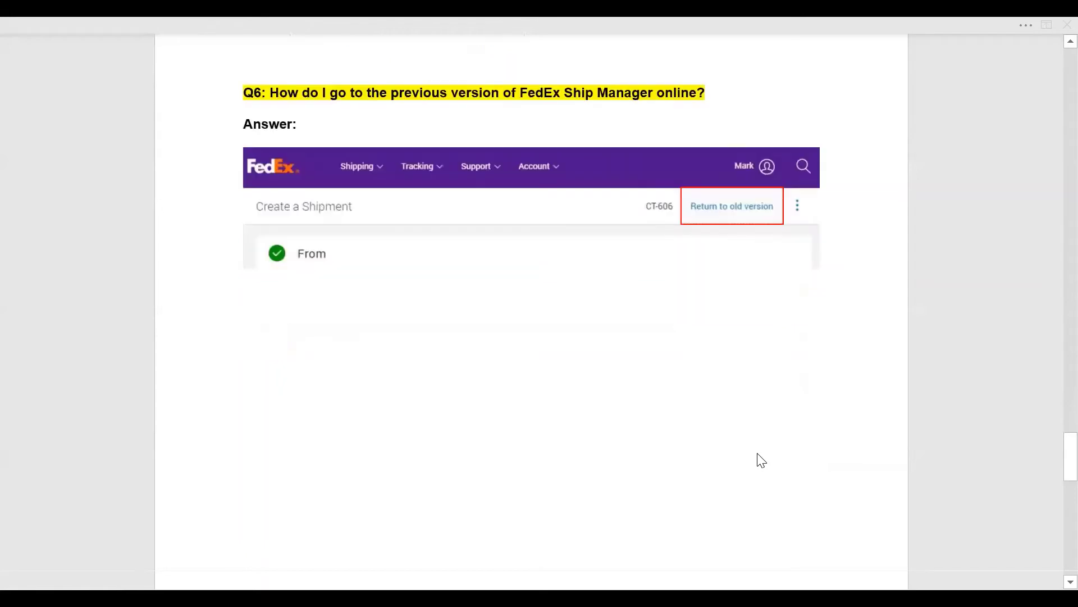